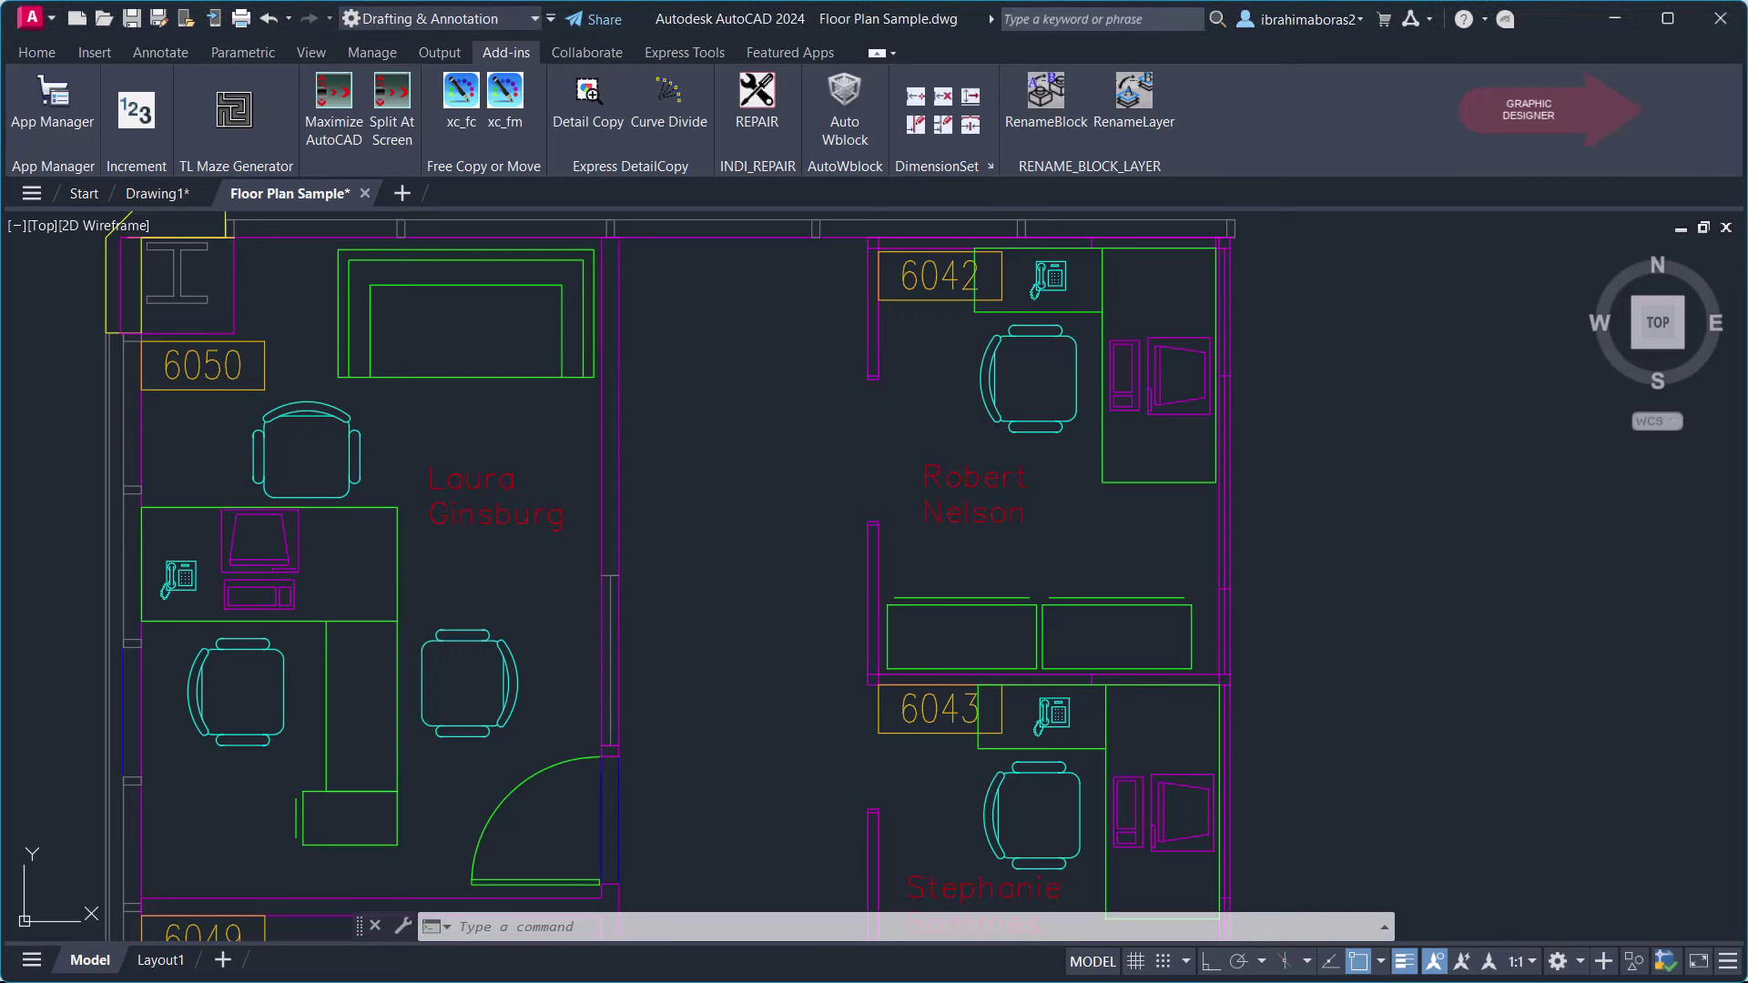
# Pan the floor plan so room 6050 and all its furniture are fully visible.
pyautogui.moveTo(1176, 526); pyautogui.dragTo(1301, 554, button='middle')
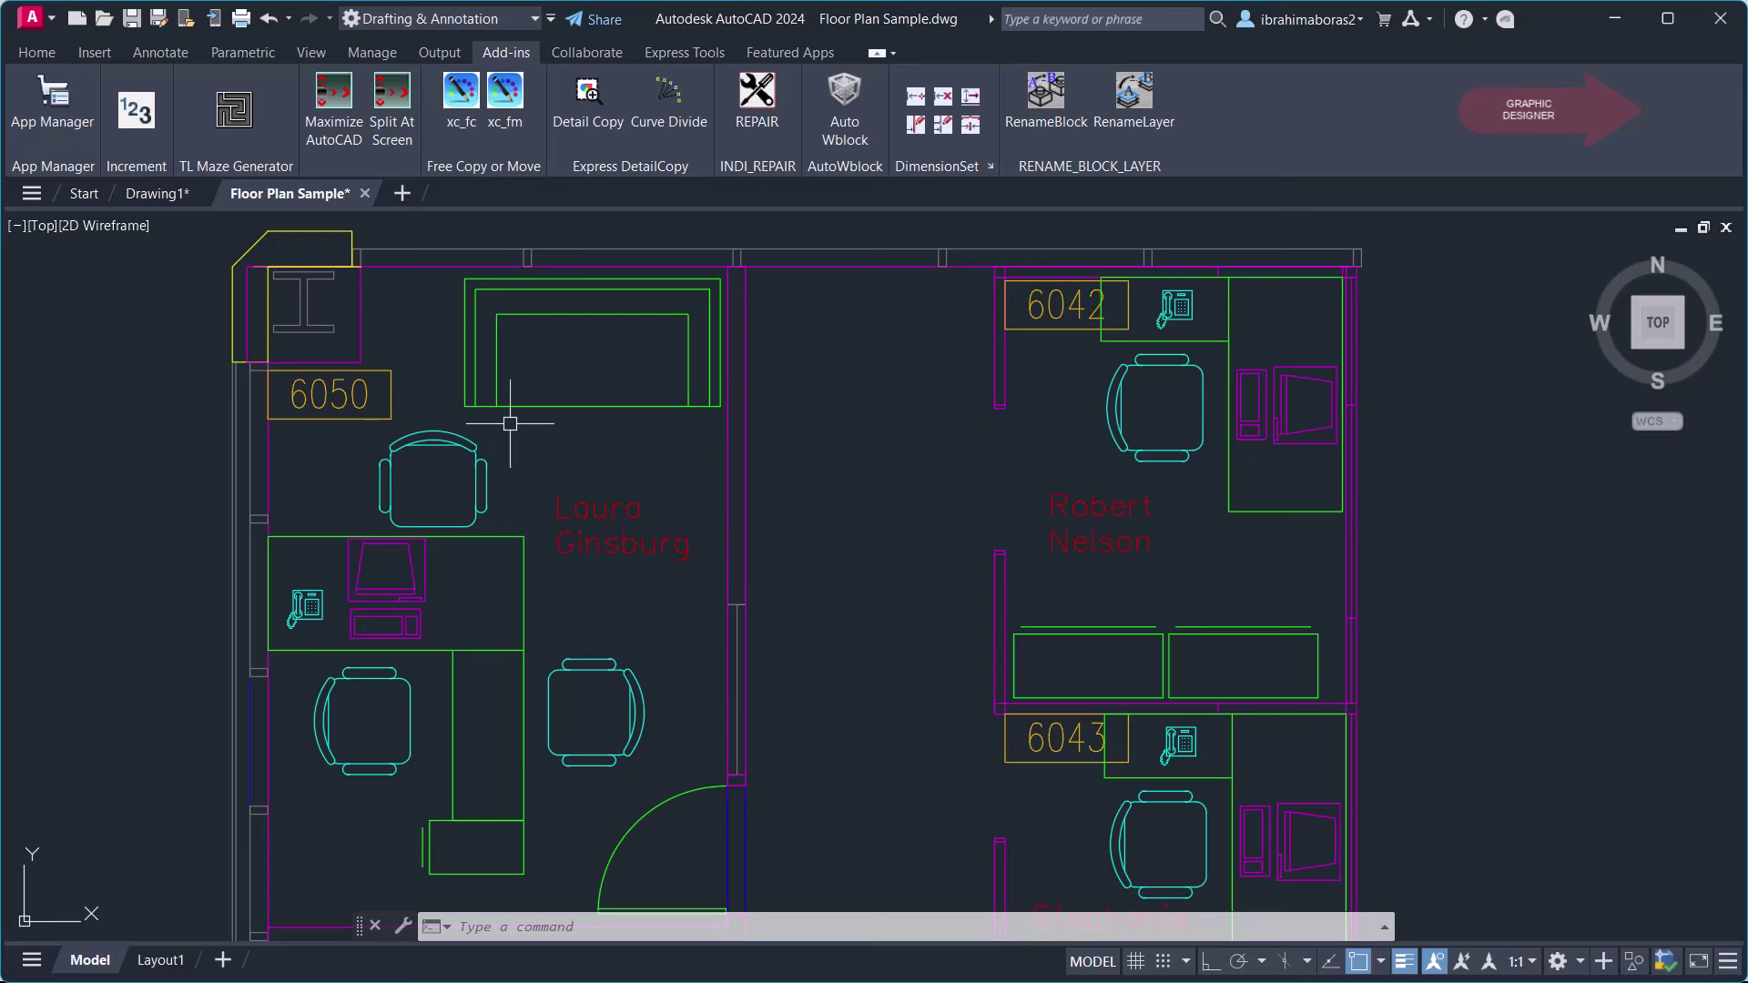
pyautogui.click(433, 437)
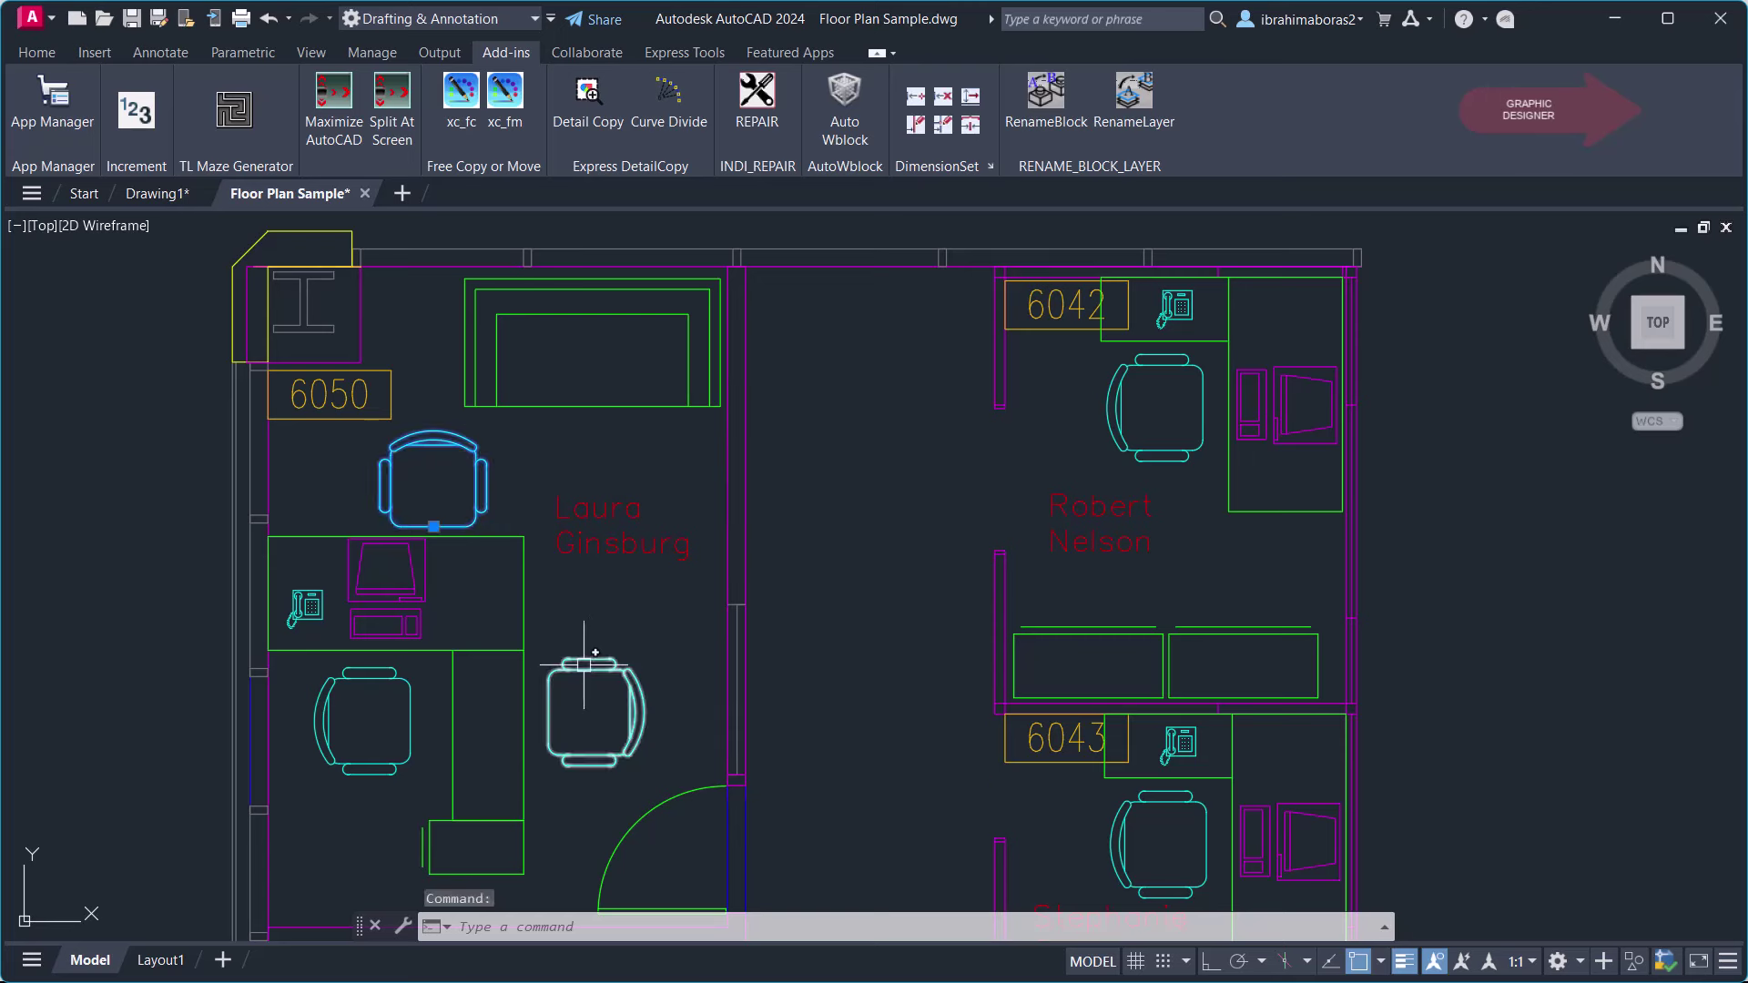
pyautogui.press('Escape')
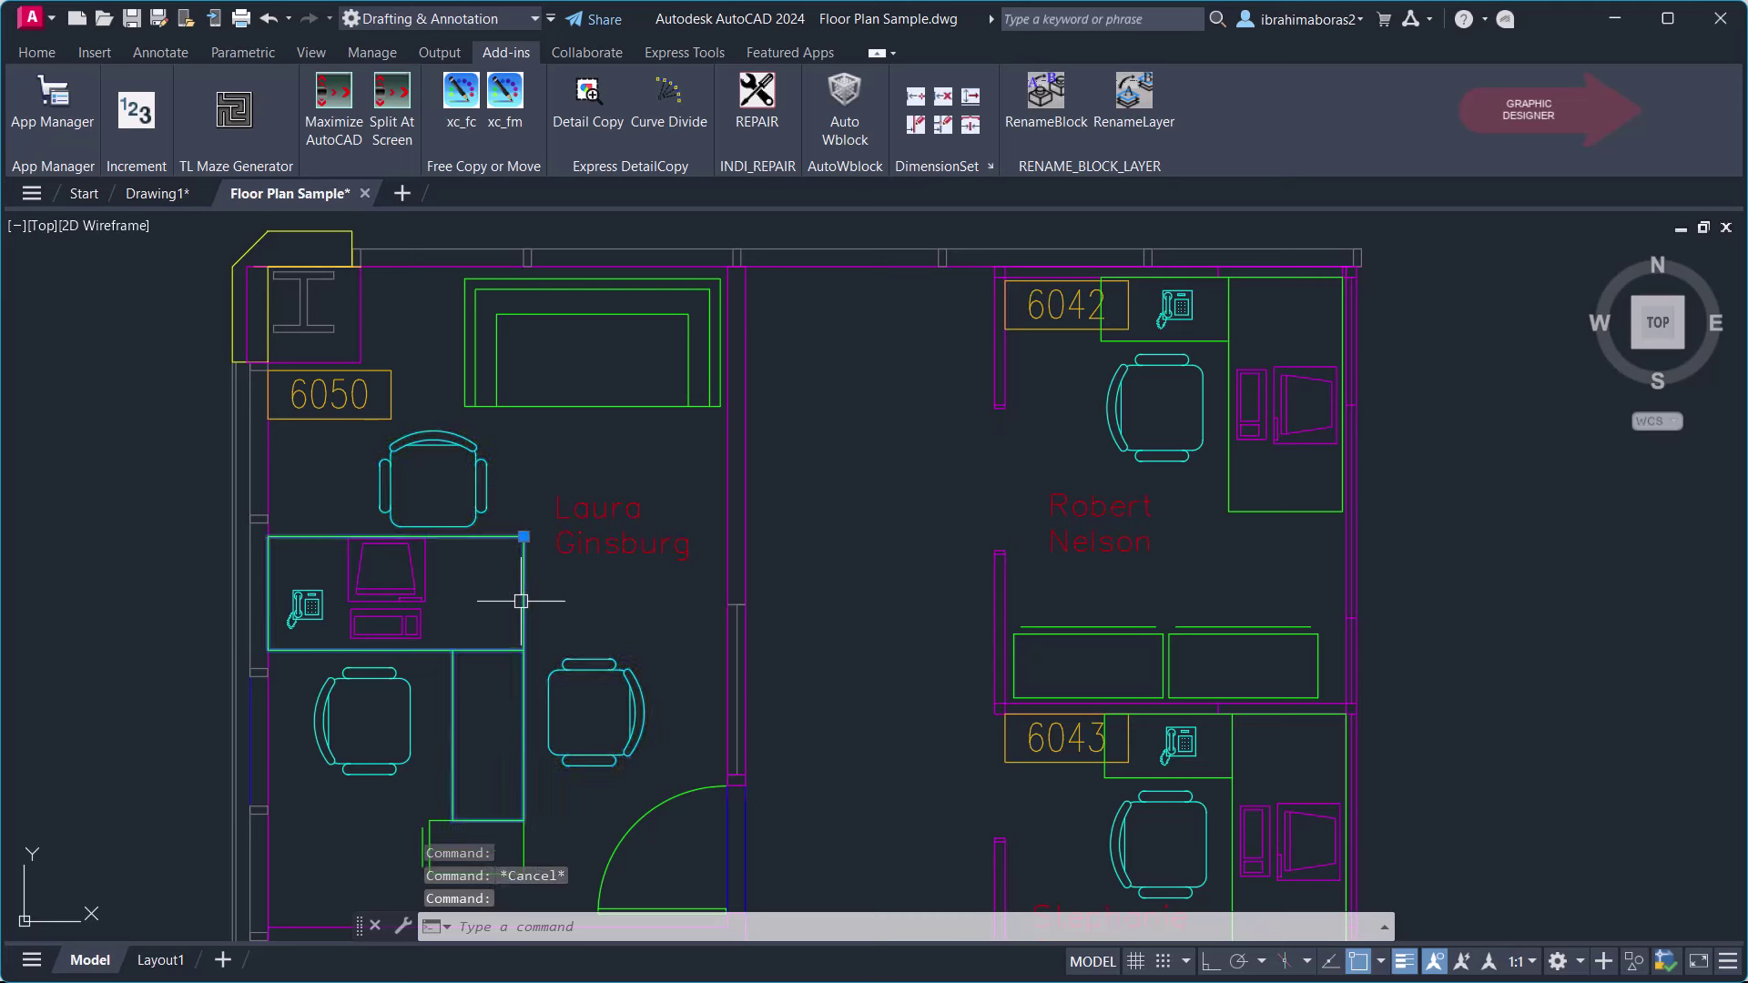
pyautogui.press('Escape')
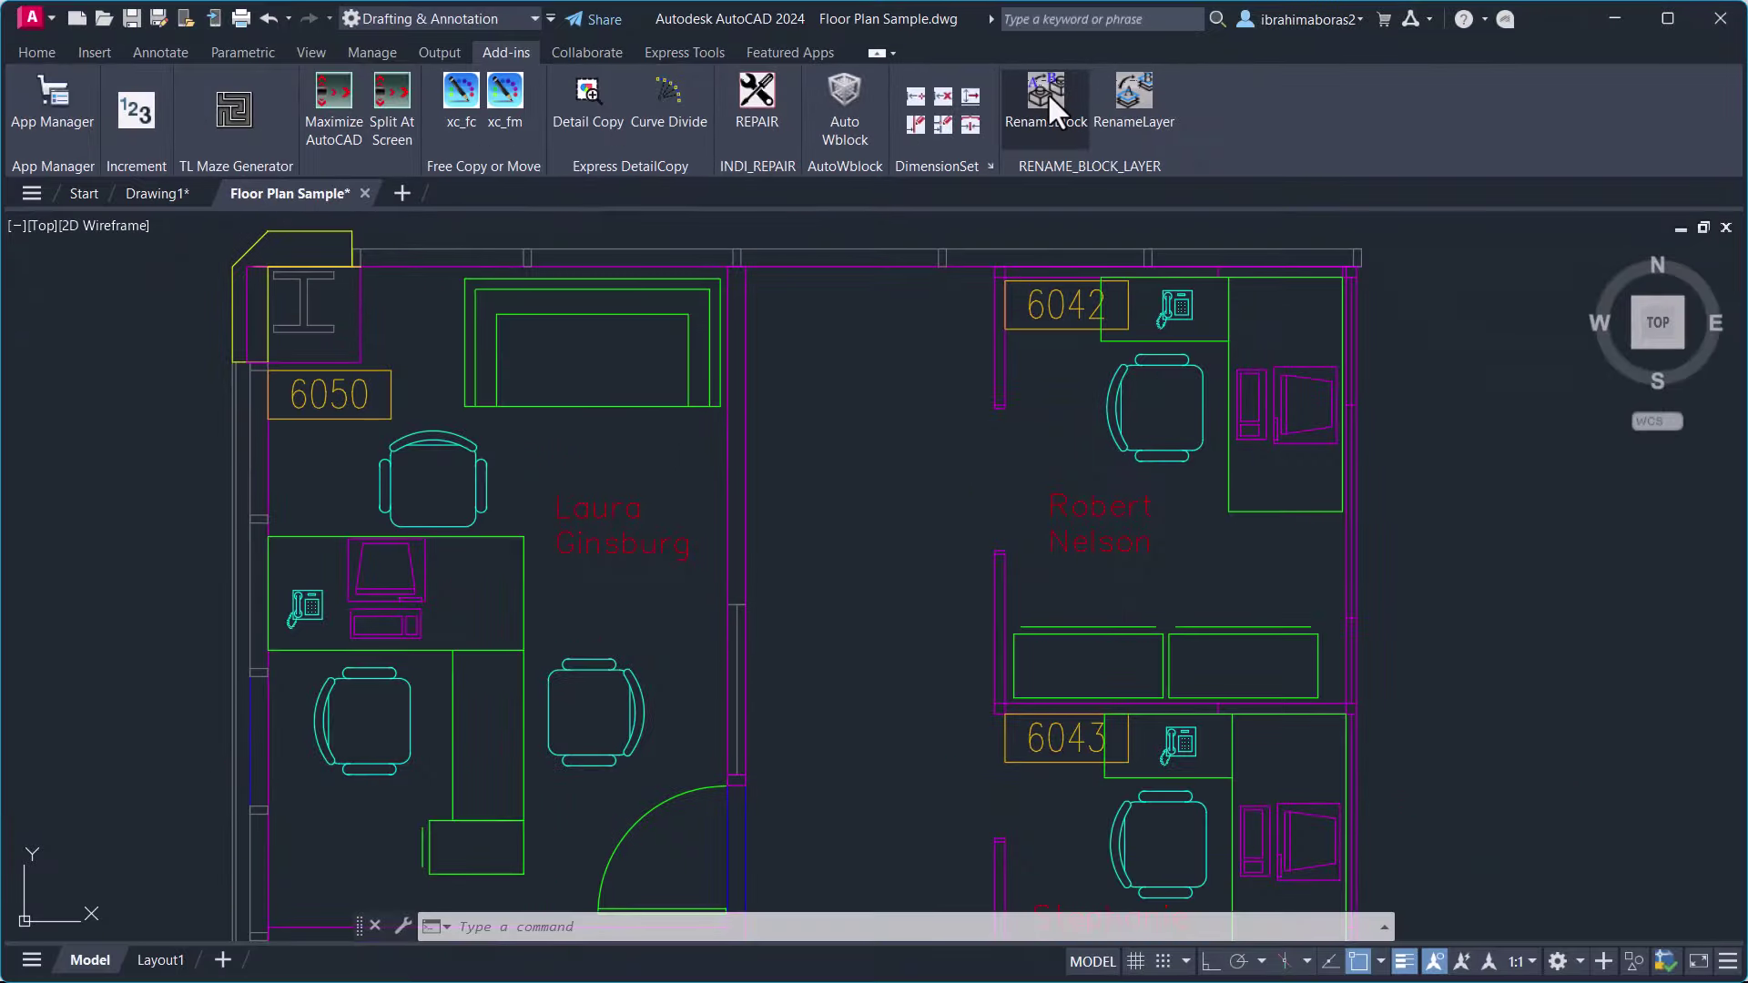
# Use RenameBlock on the chair to change its block name from CHAIR200 to CHAIR100.
pyautogui.click(1048, 95)
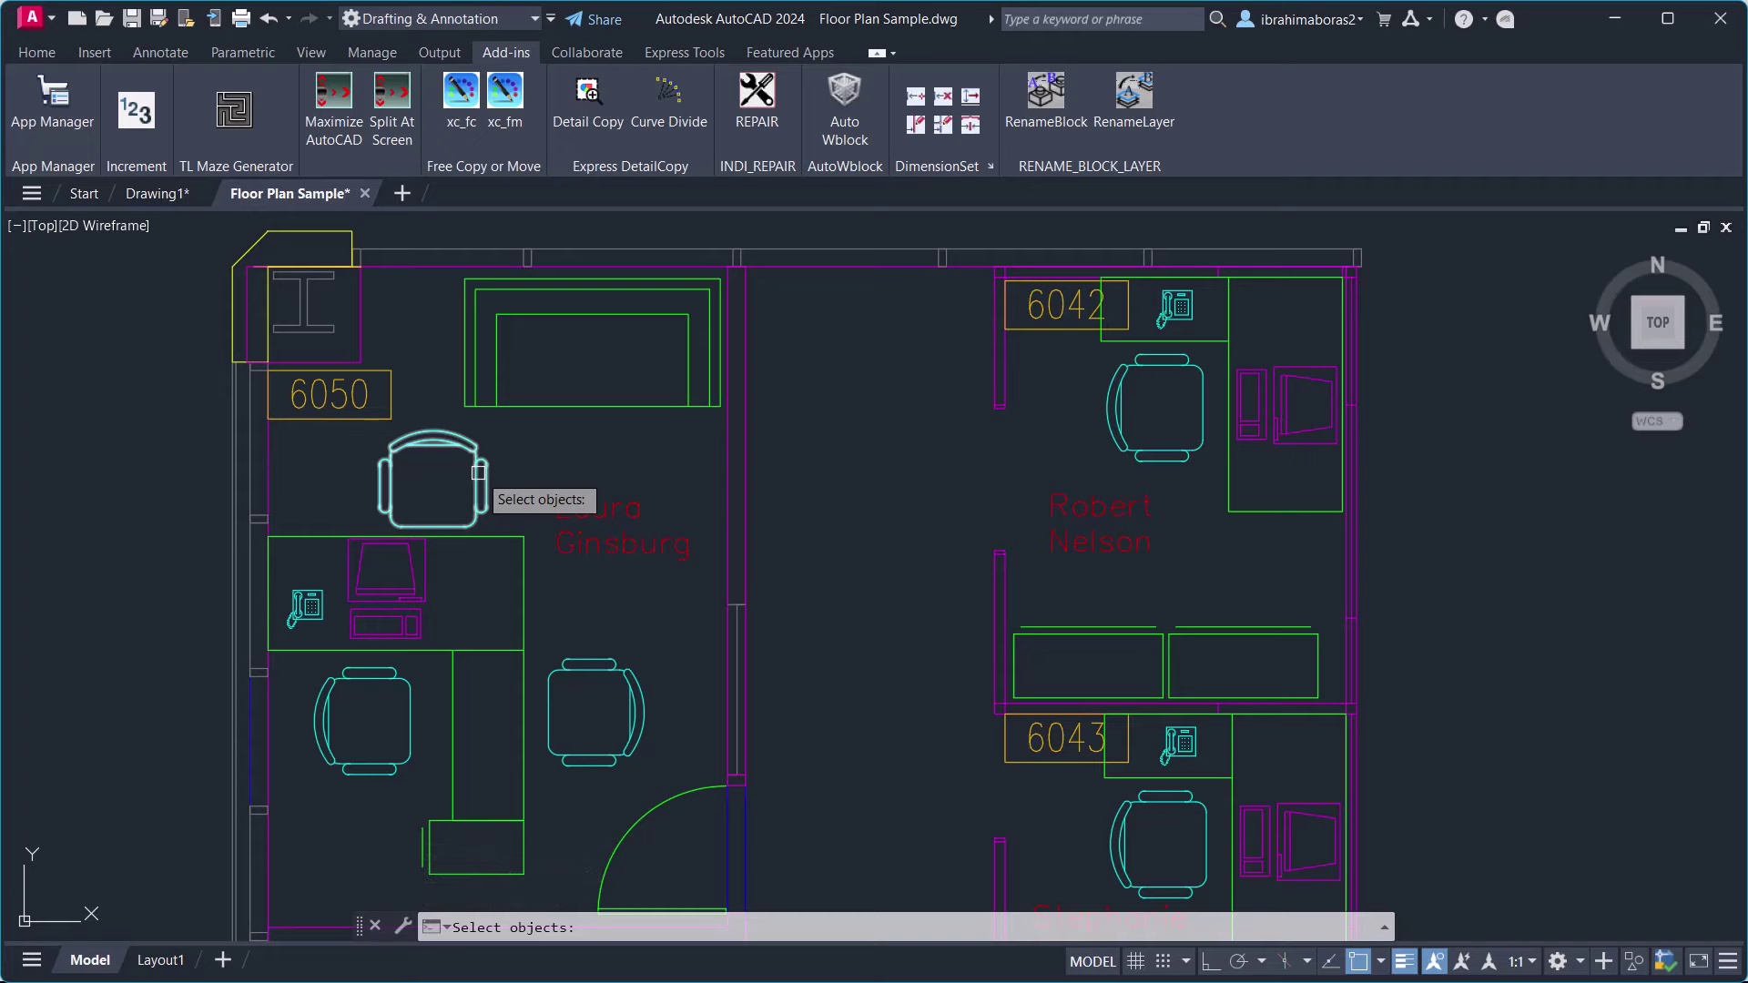
pyautogui.click(478, 473)
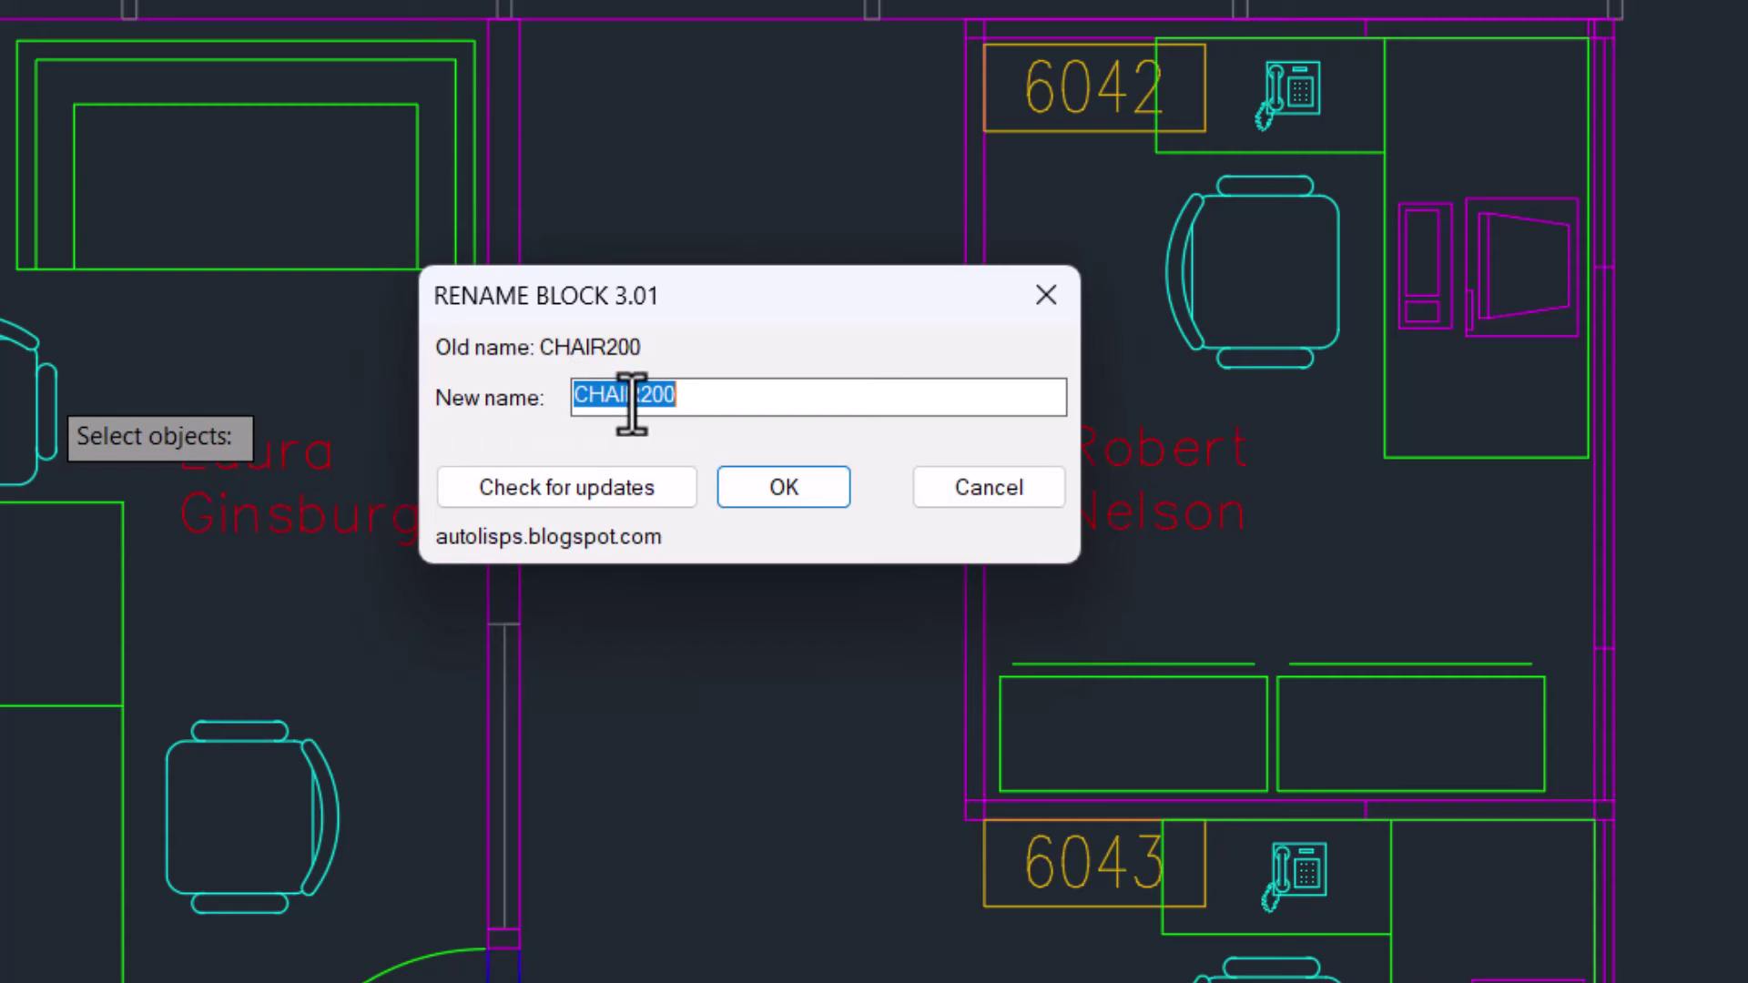
pyautogui.moveTo(682, 393); pyautogui.dragTo(438, 393)
pyautogui.moveTo(640, 394); pyautogui.dragTo(751, 396)
pyautogui.write('10')
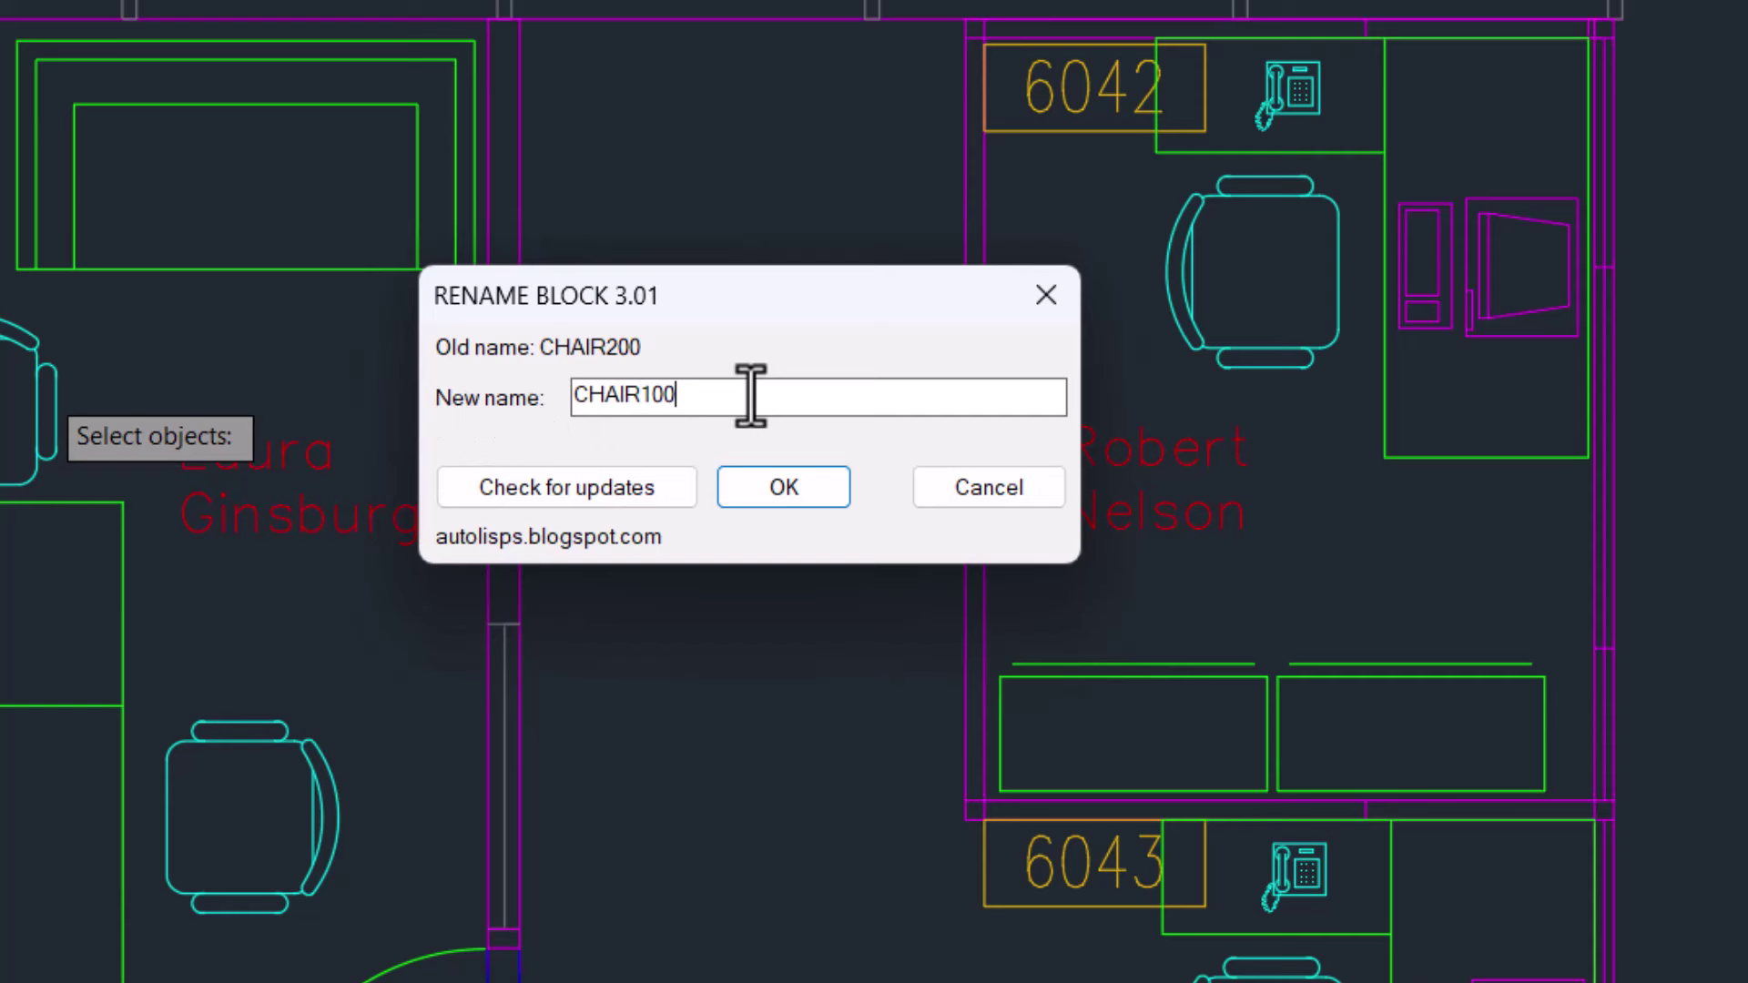
pyautogui.click(800, 491)
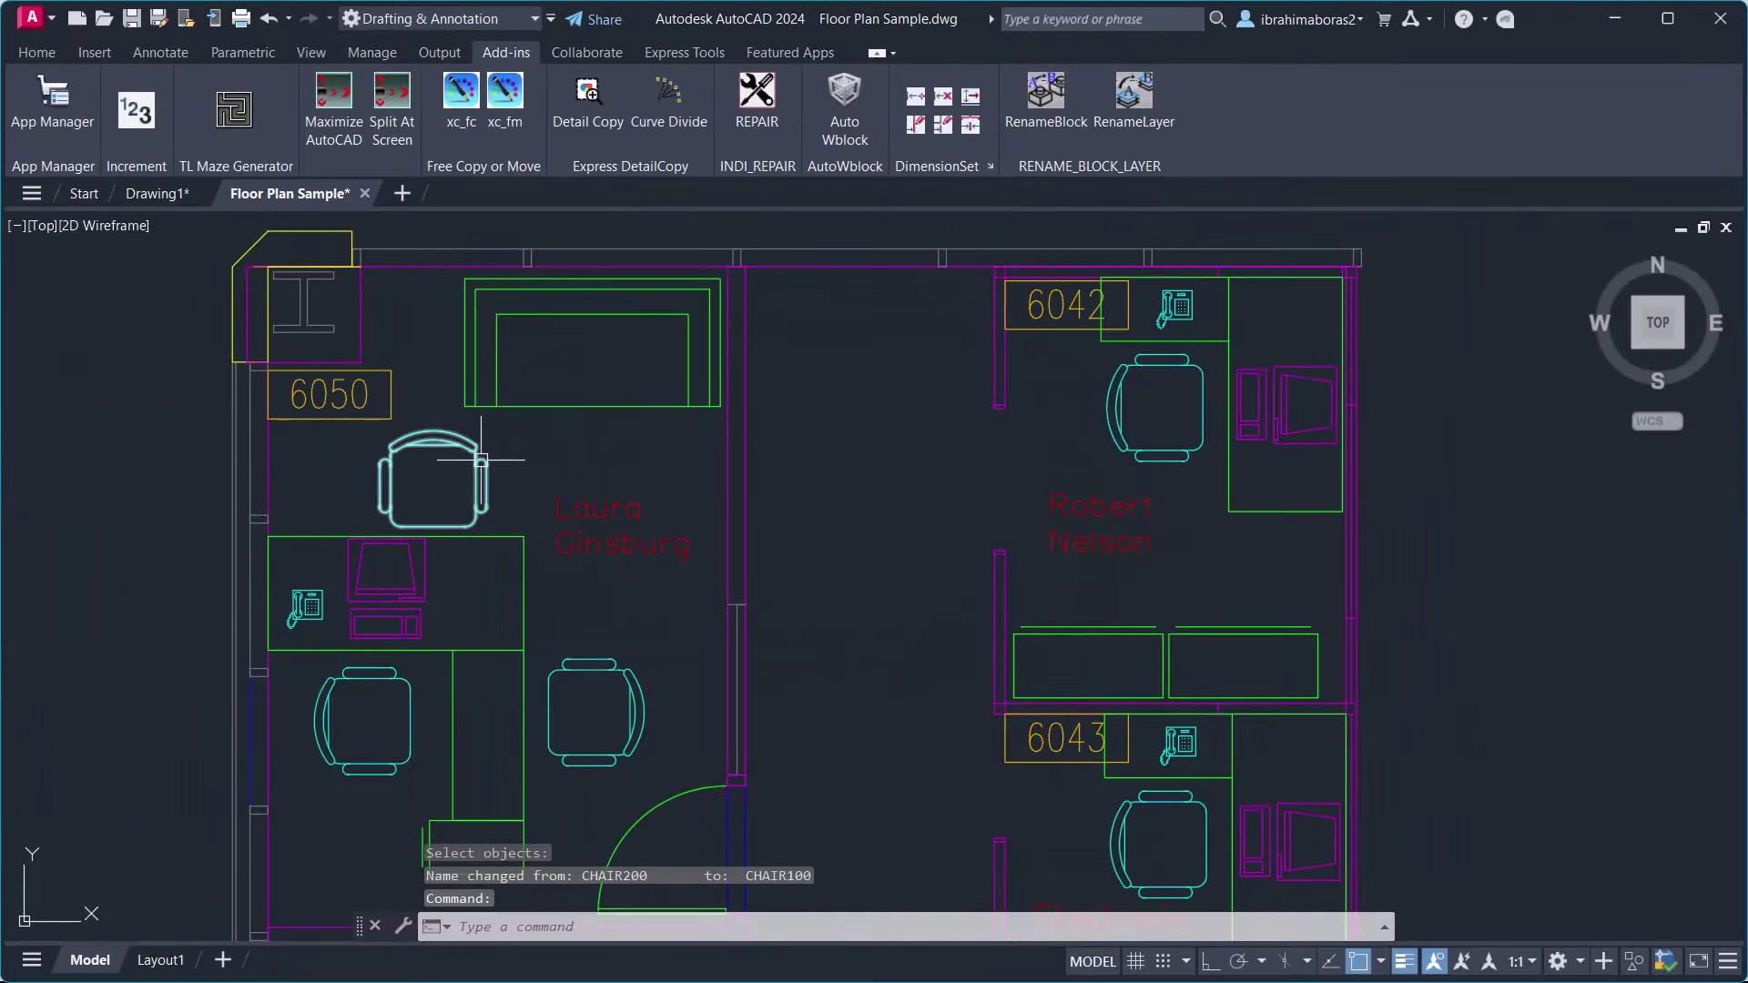
pyautogui.doubleClick(480, 460)
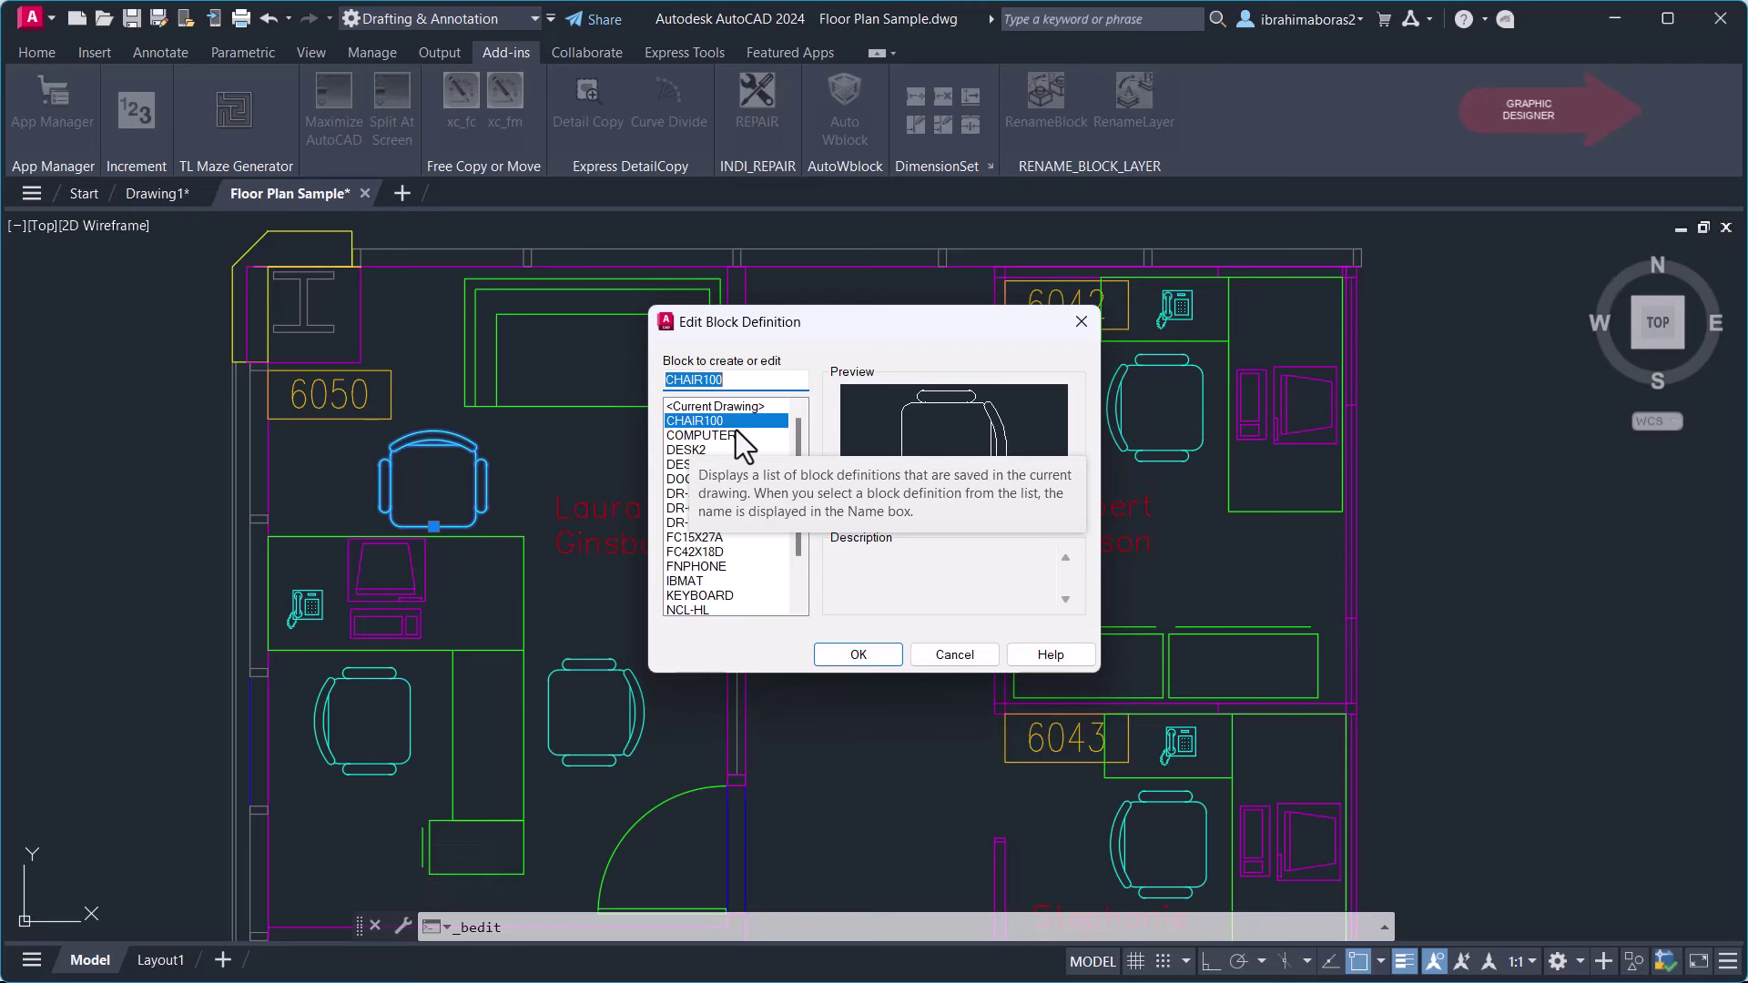
pyautogui.click(954, 653)
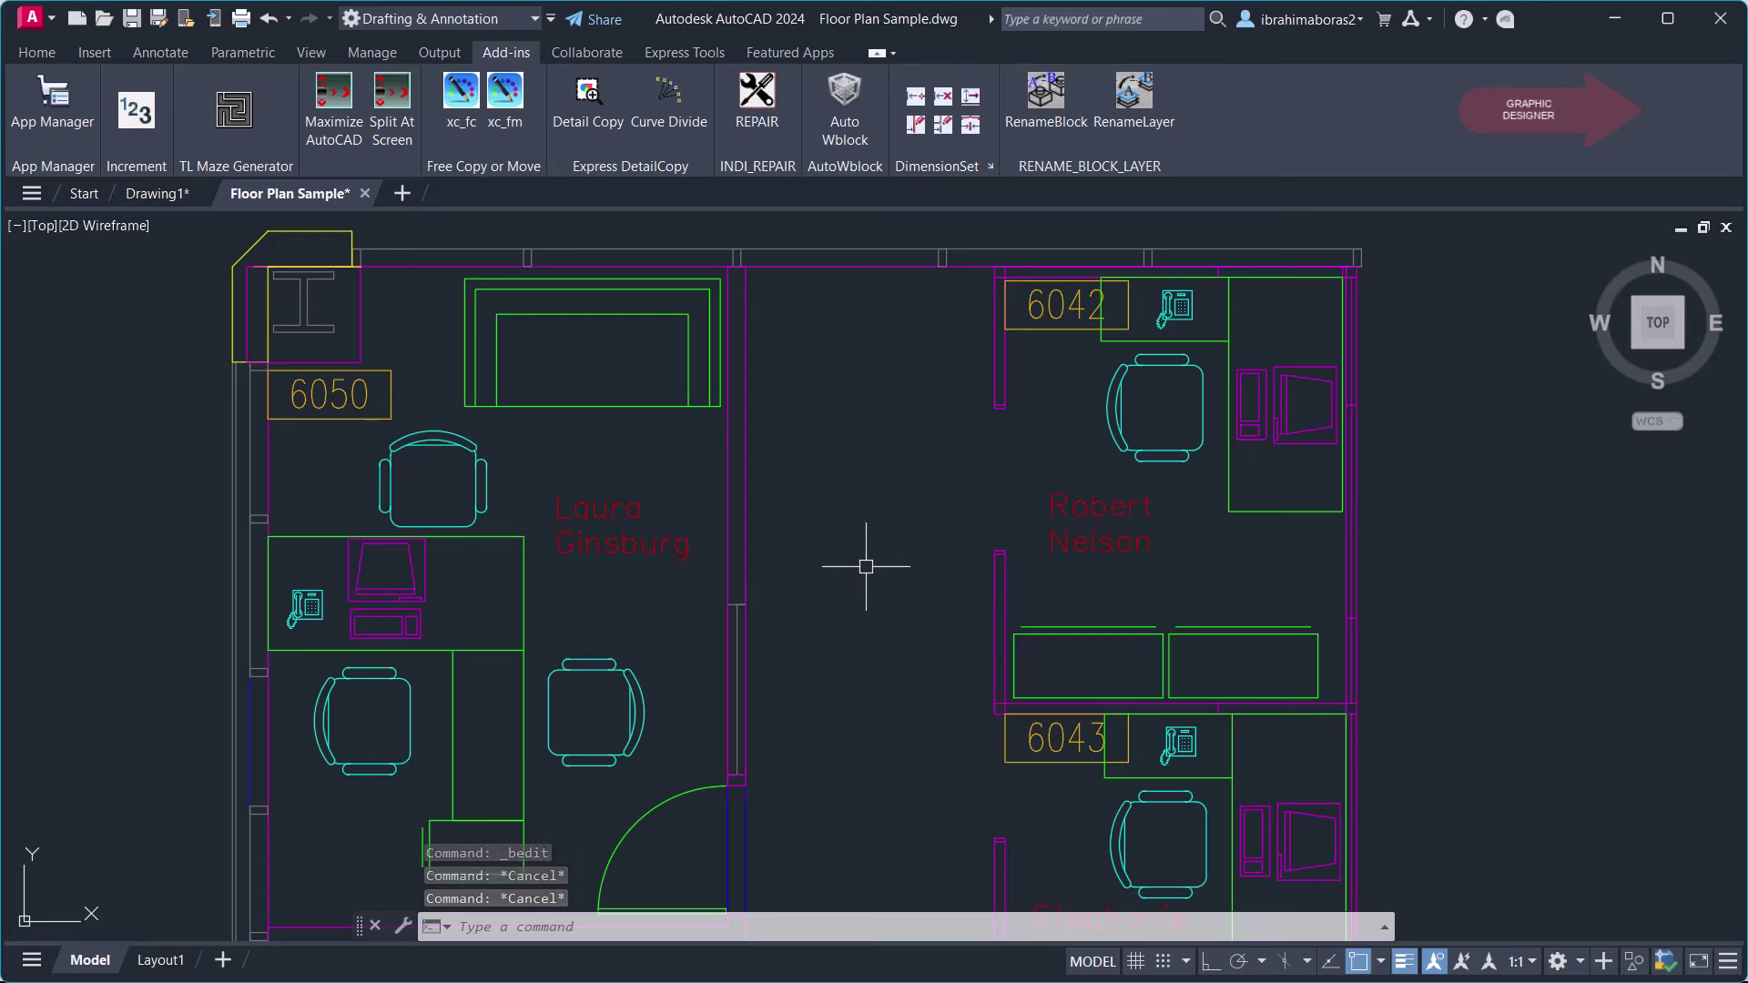
# Rename a wall's layer E-B-FURR to 'wall' with RenameLayer and verify it on a wall line.
pyautogui.click(1131, 102)
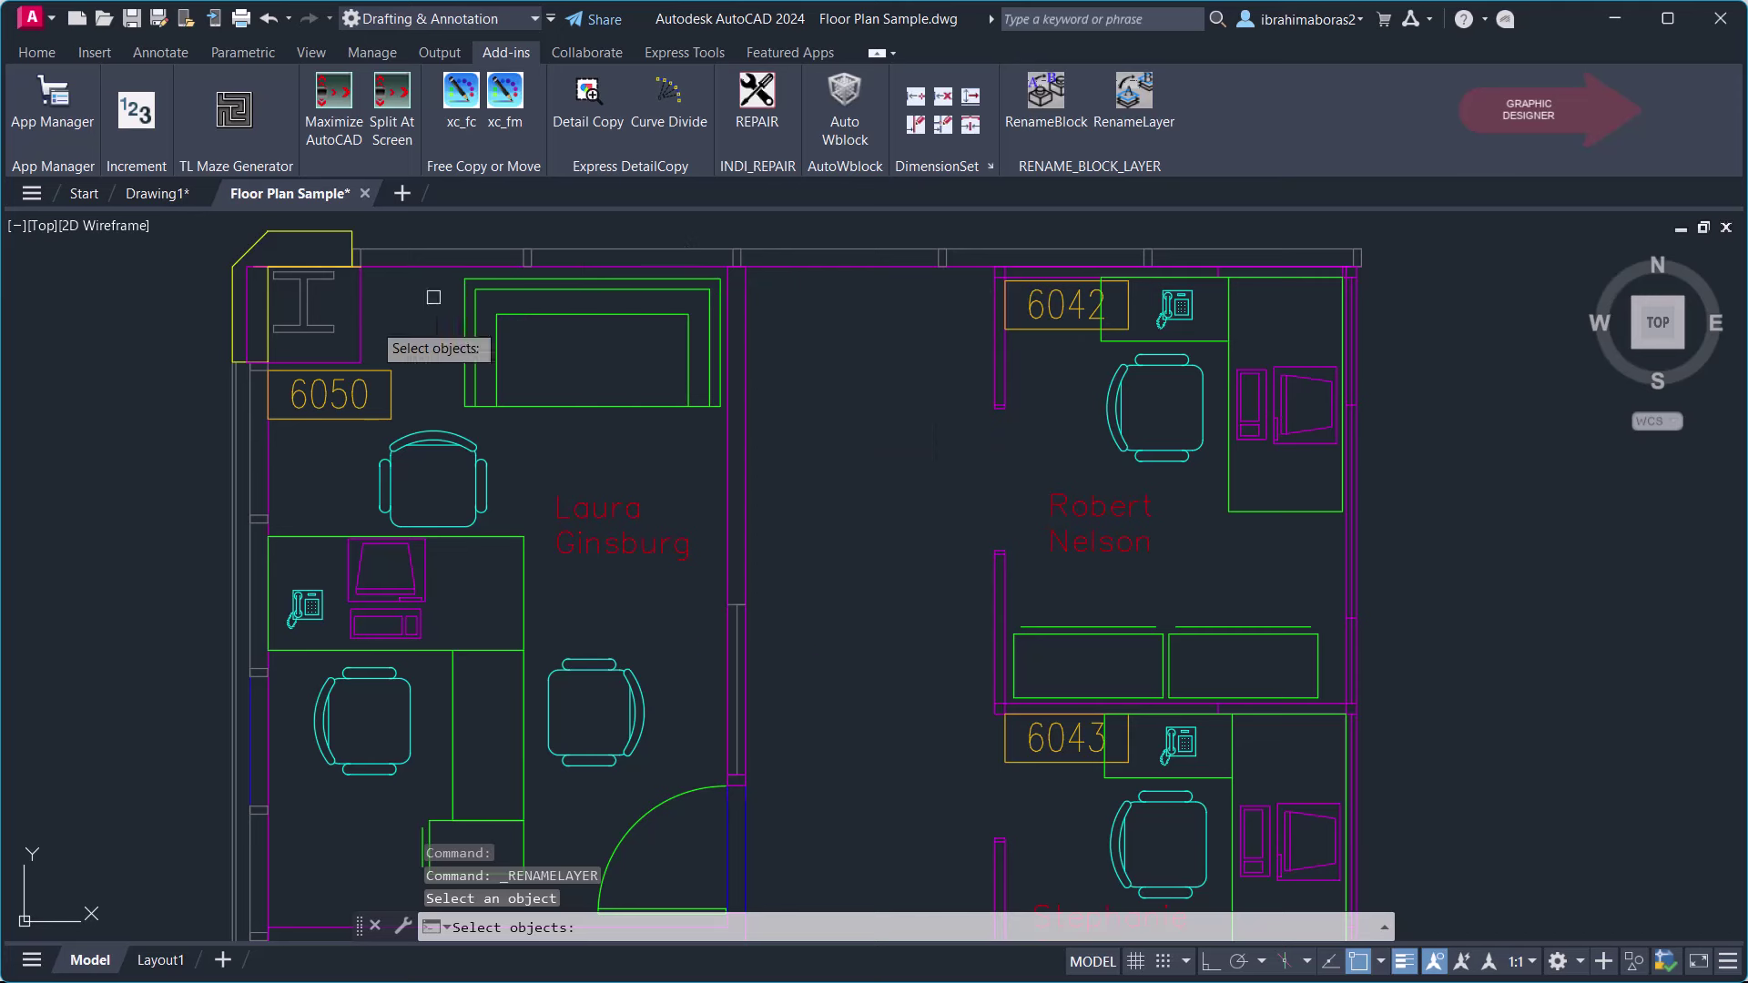
pyautogui.click(745, 446)
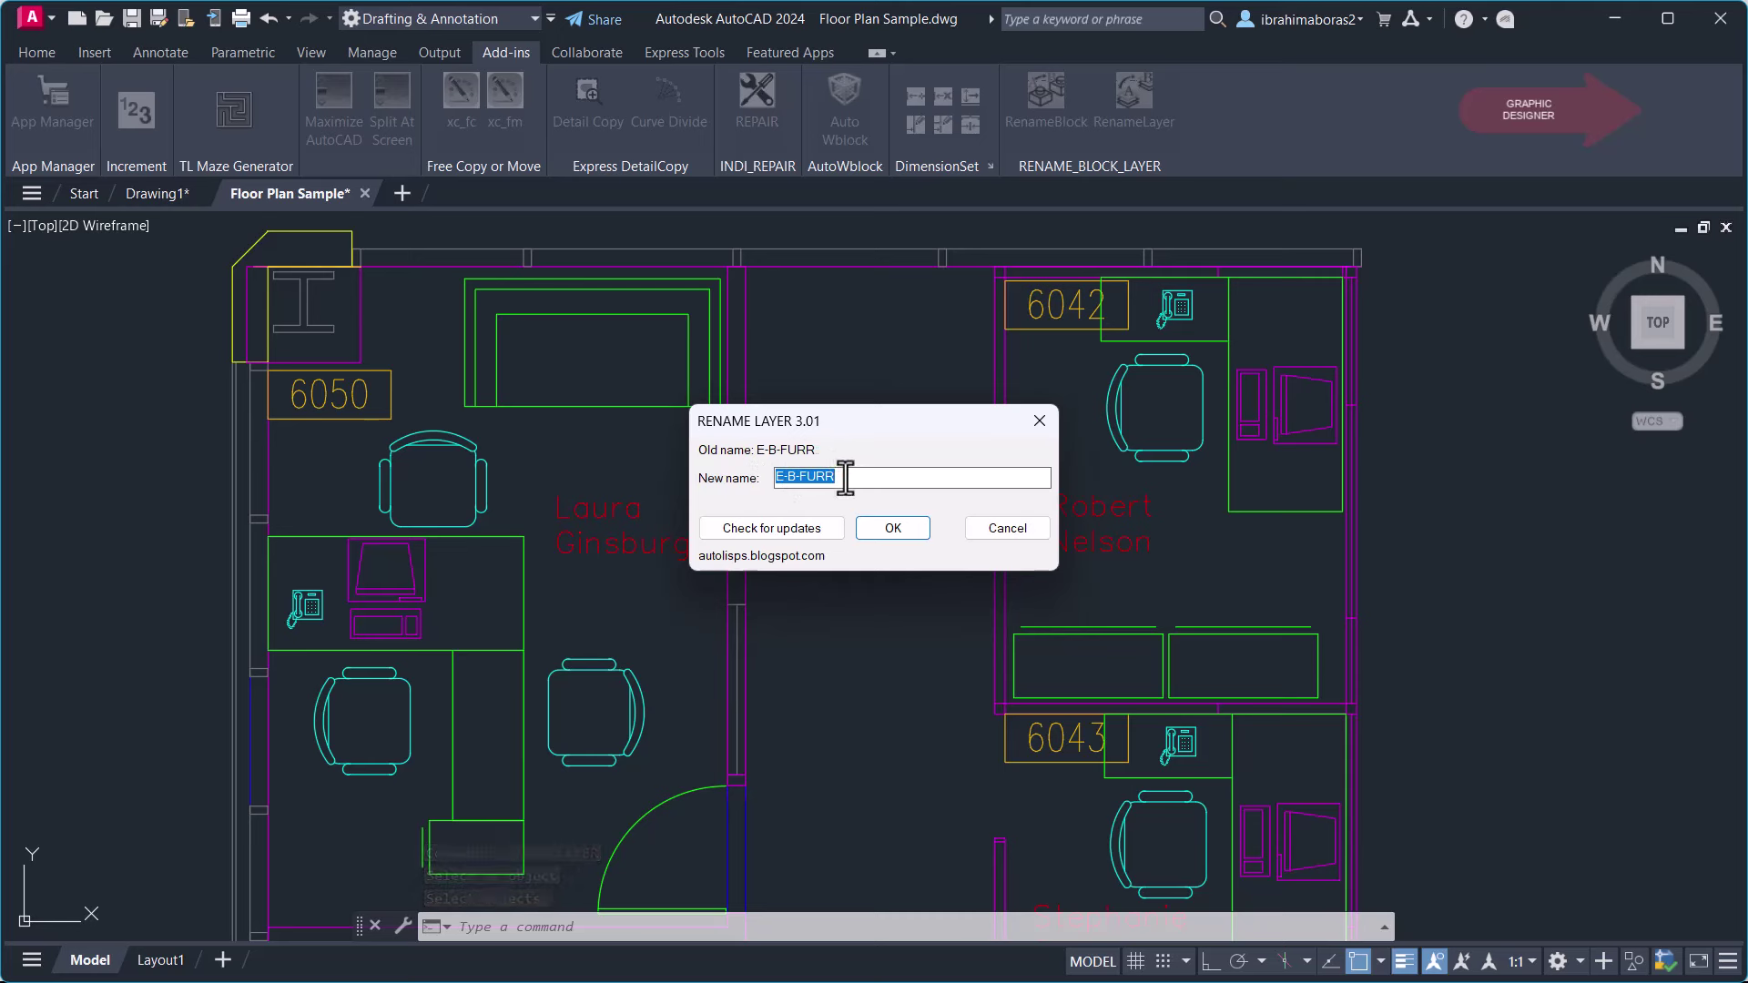
pyautogui.write('wall')
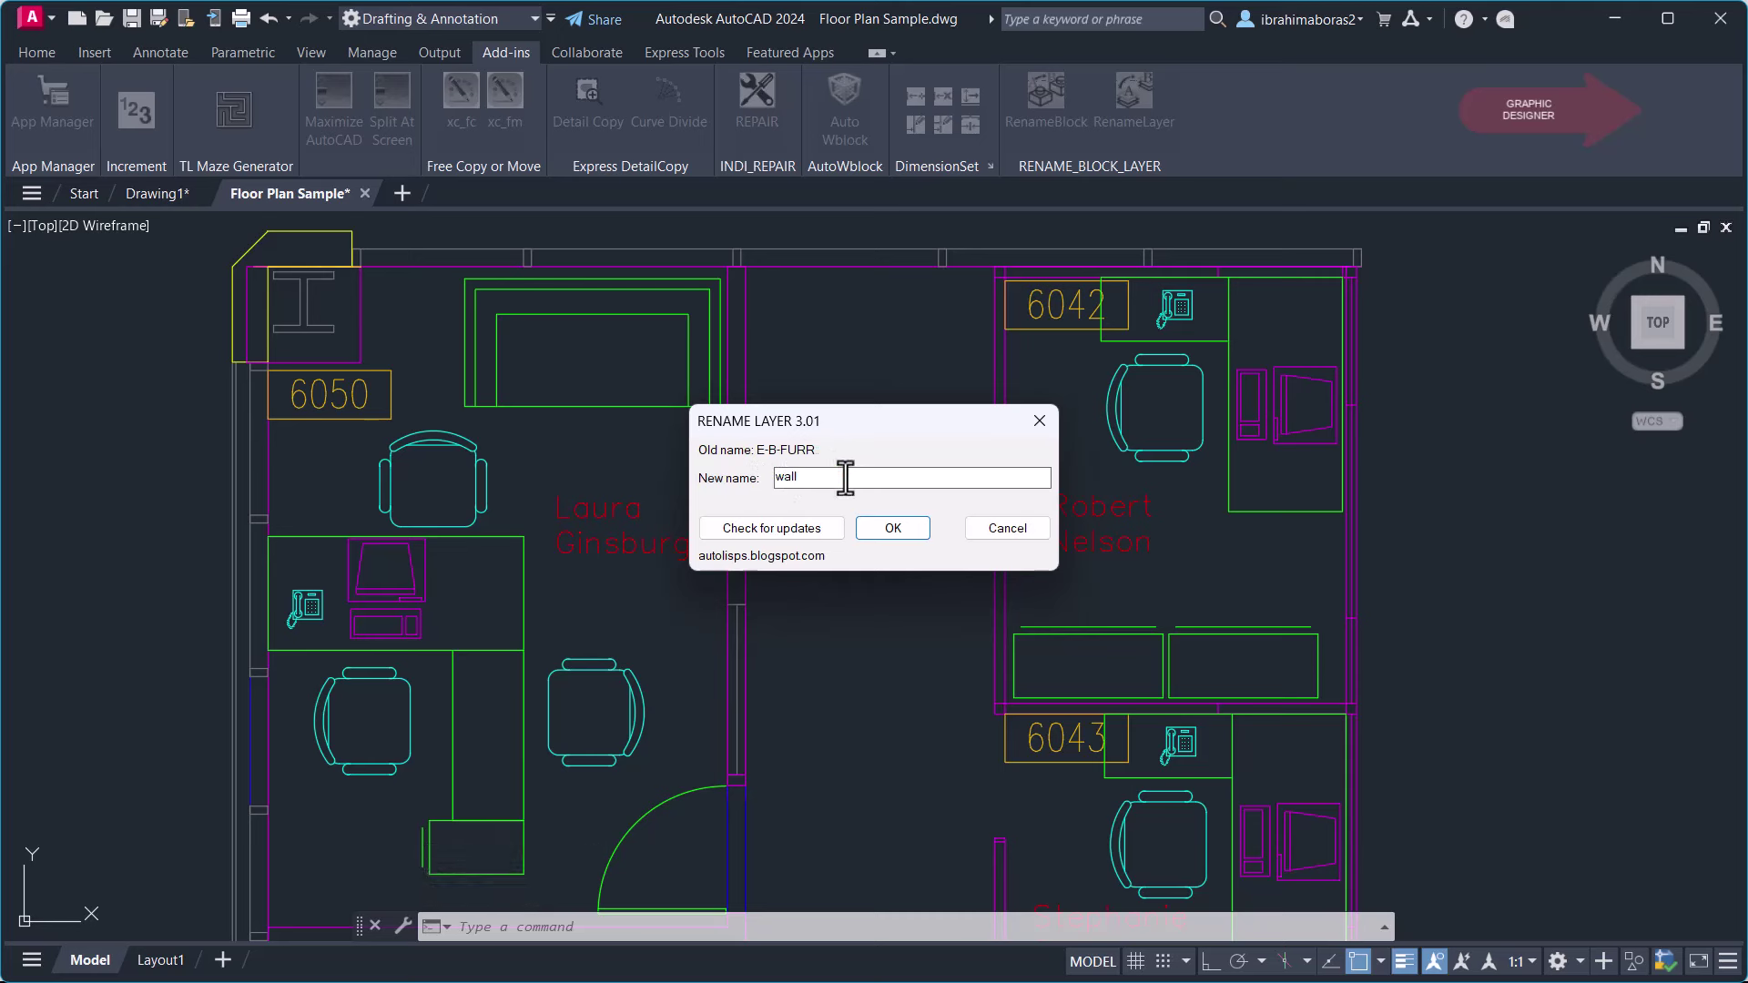
pyautogui.click(872, 528)
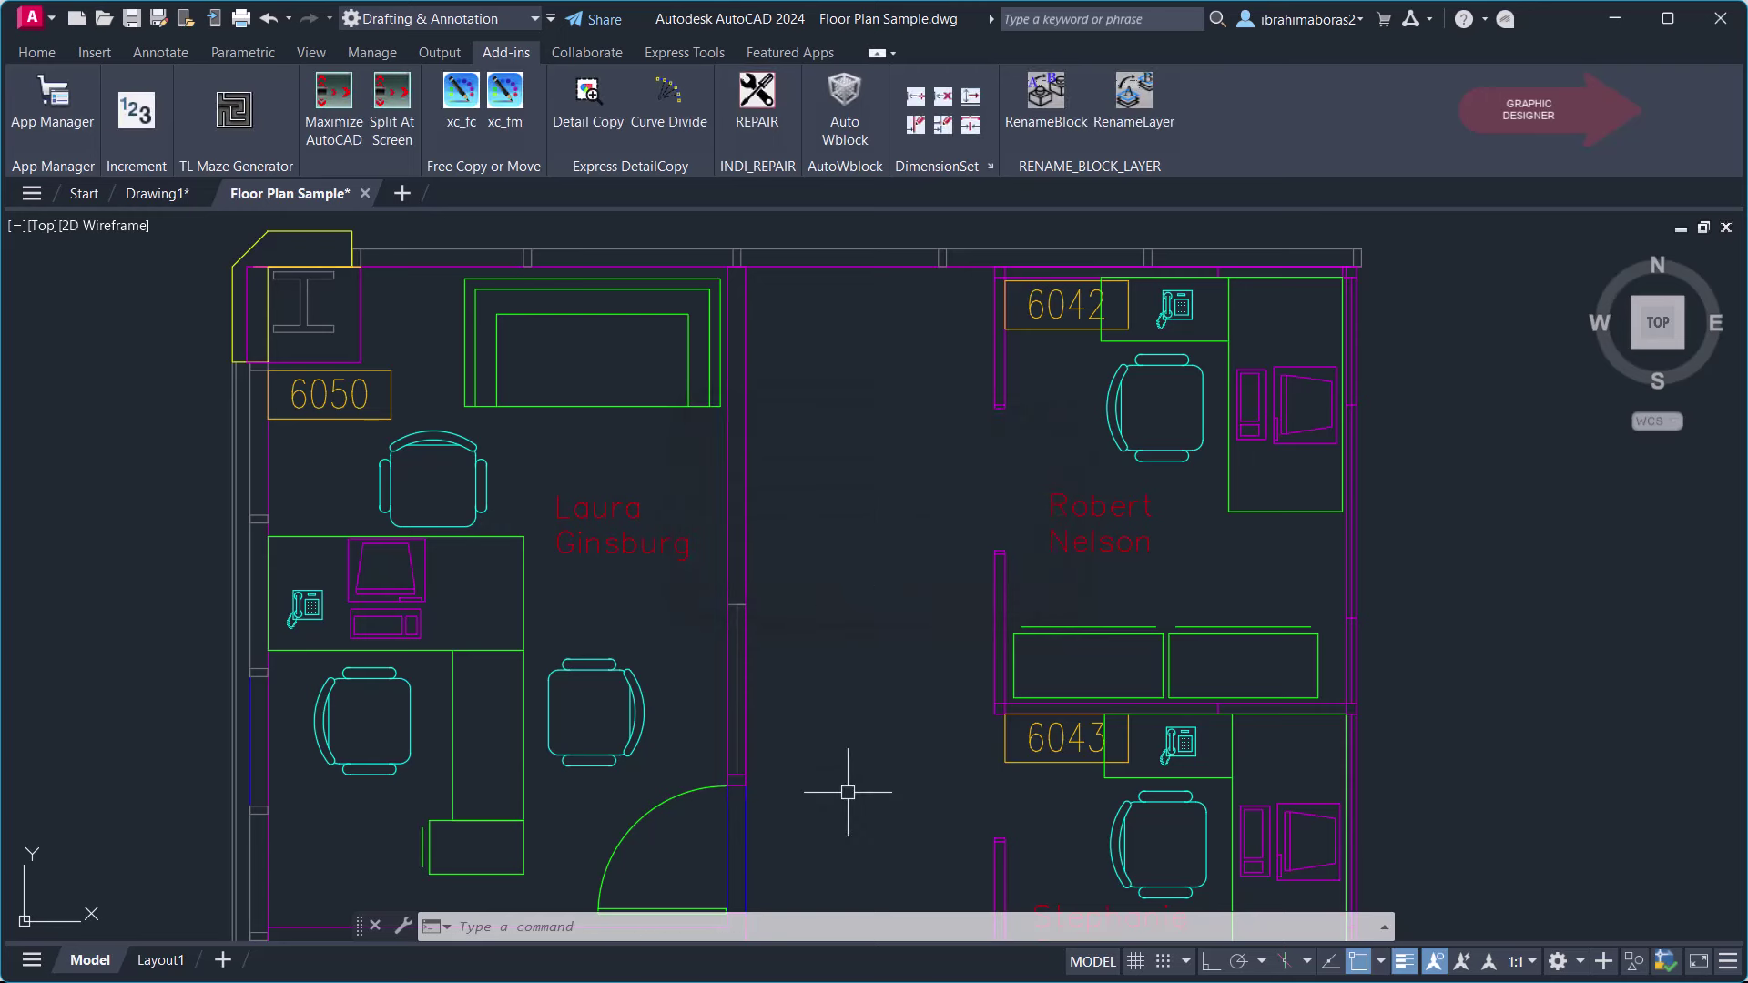
pyautogui.click(739, 493)
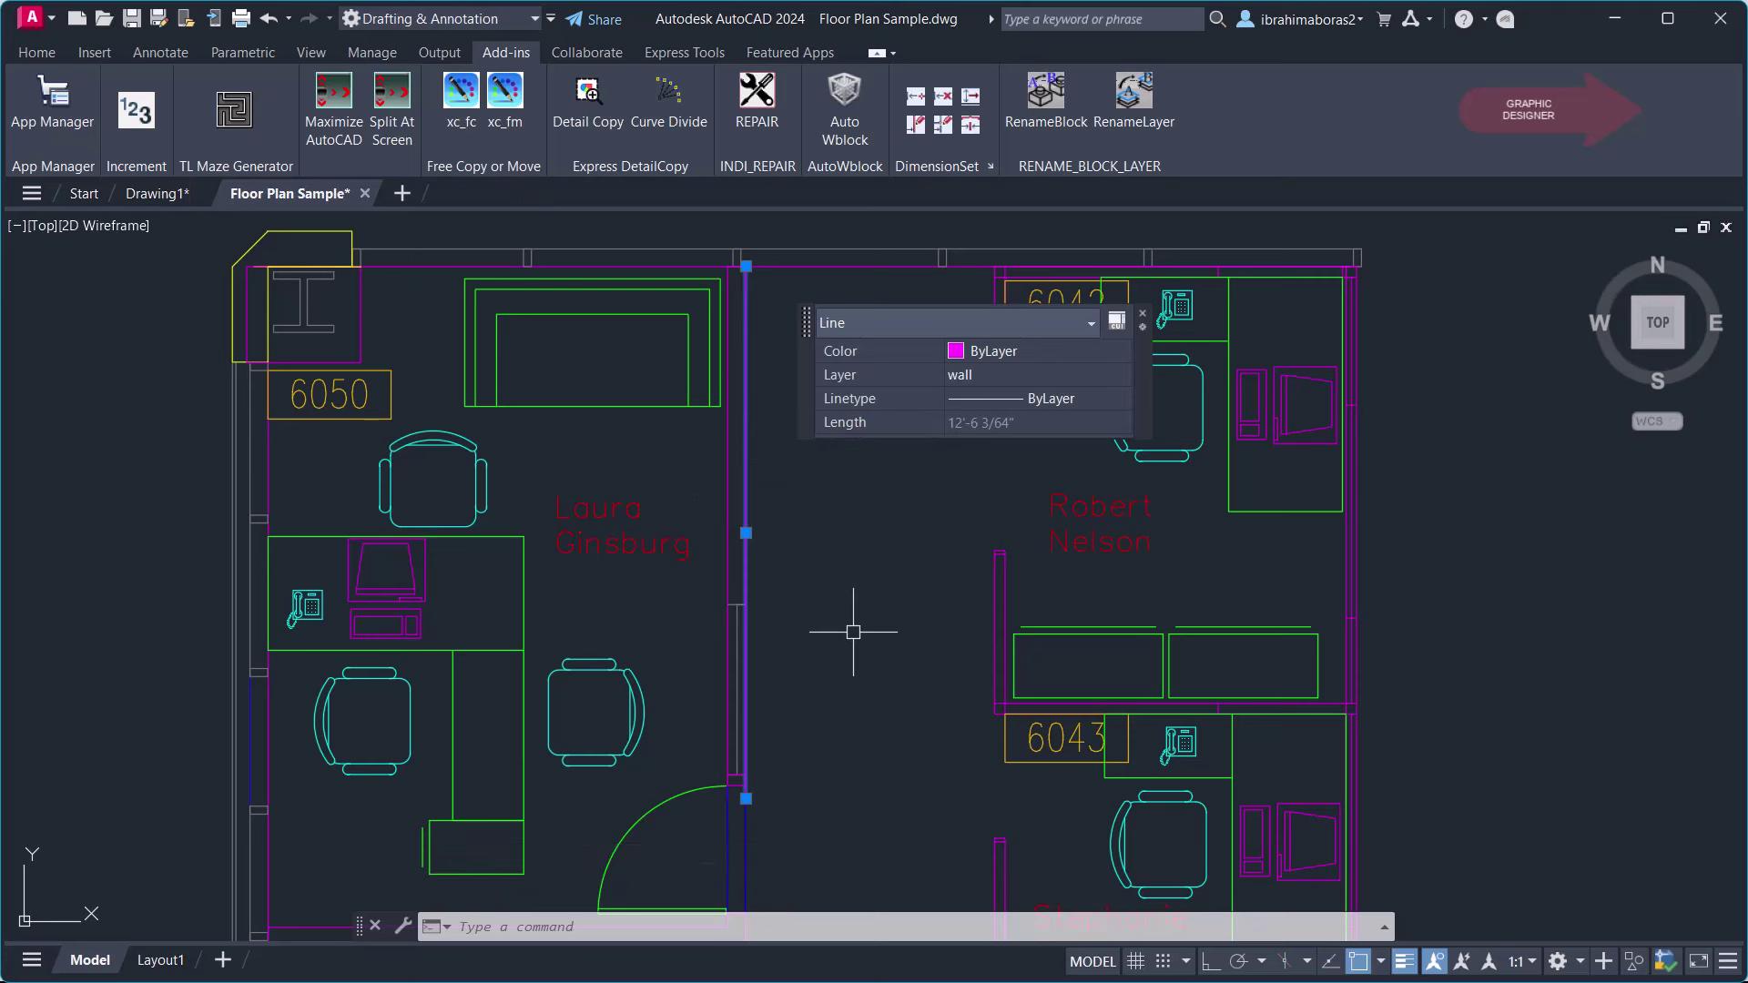
pyautogui.press('Escape')
pyautogui.press('Escape')
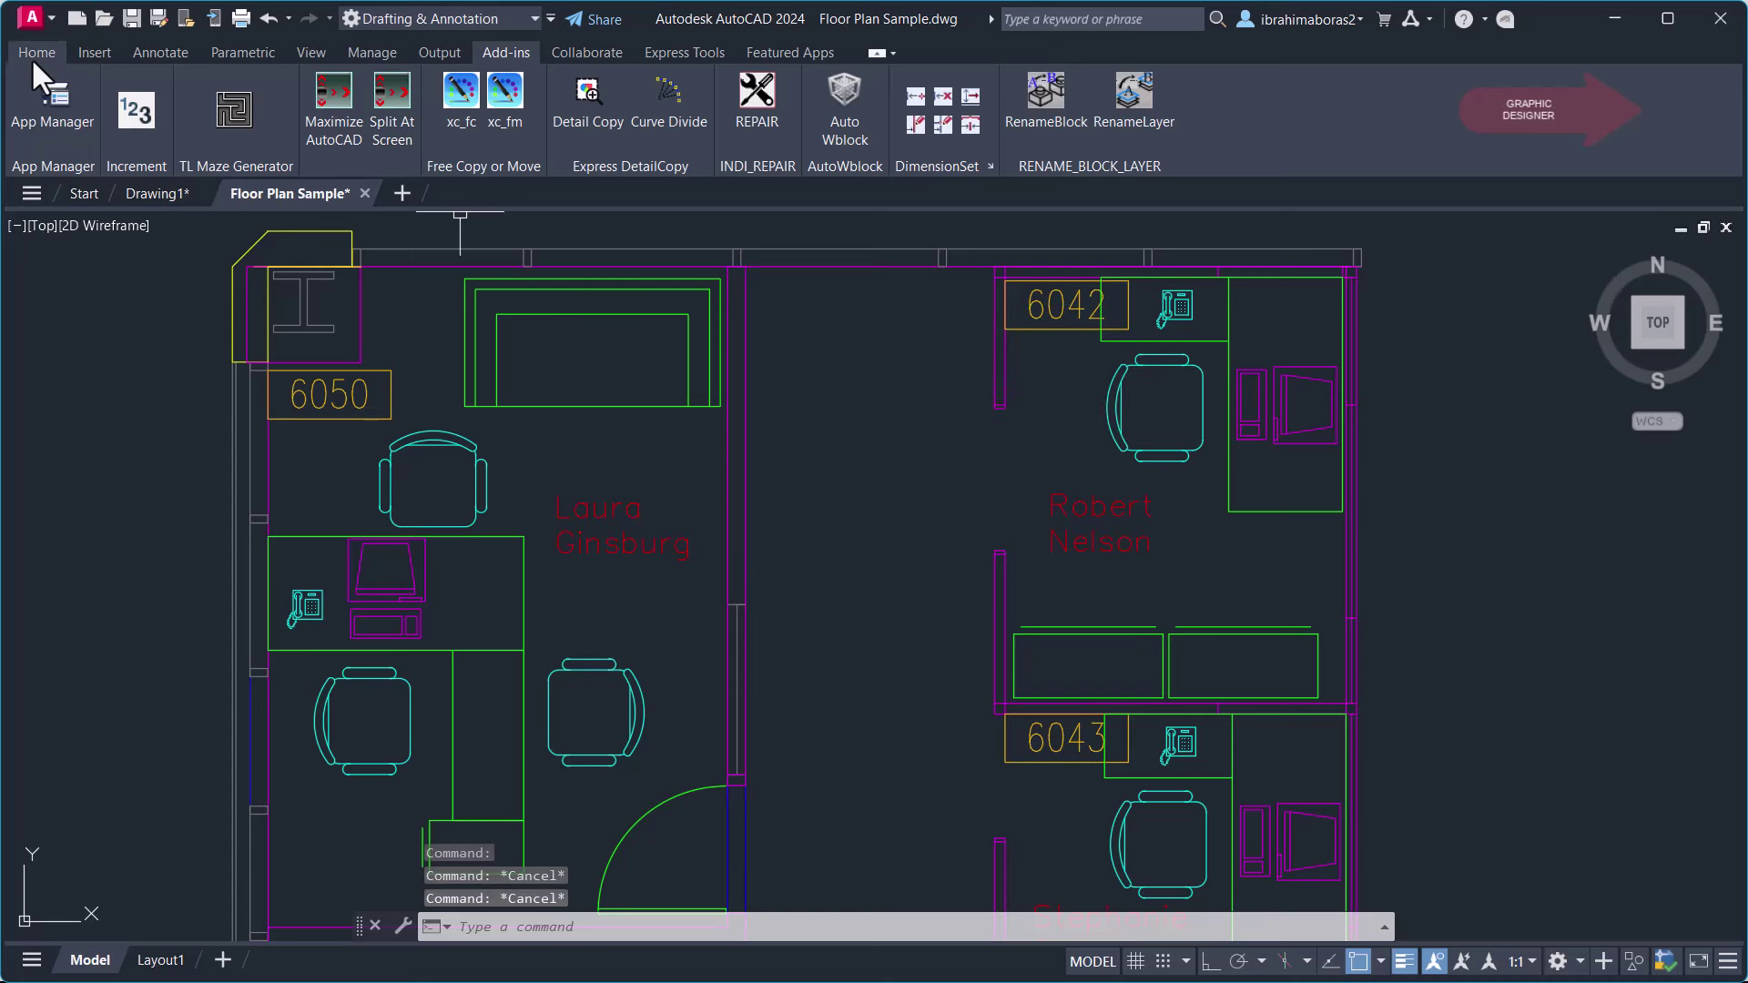
# From the Home tab Layers list, switch the wall layer off and back on.
pyautogui.click(29, 47)
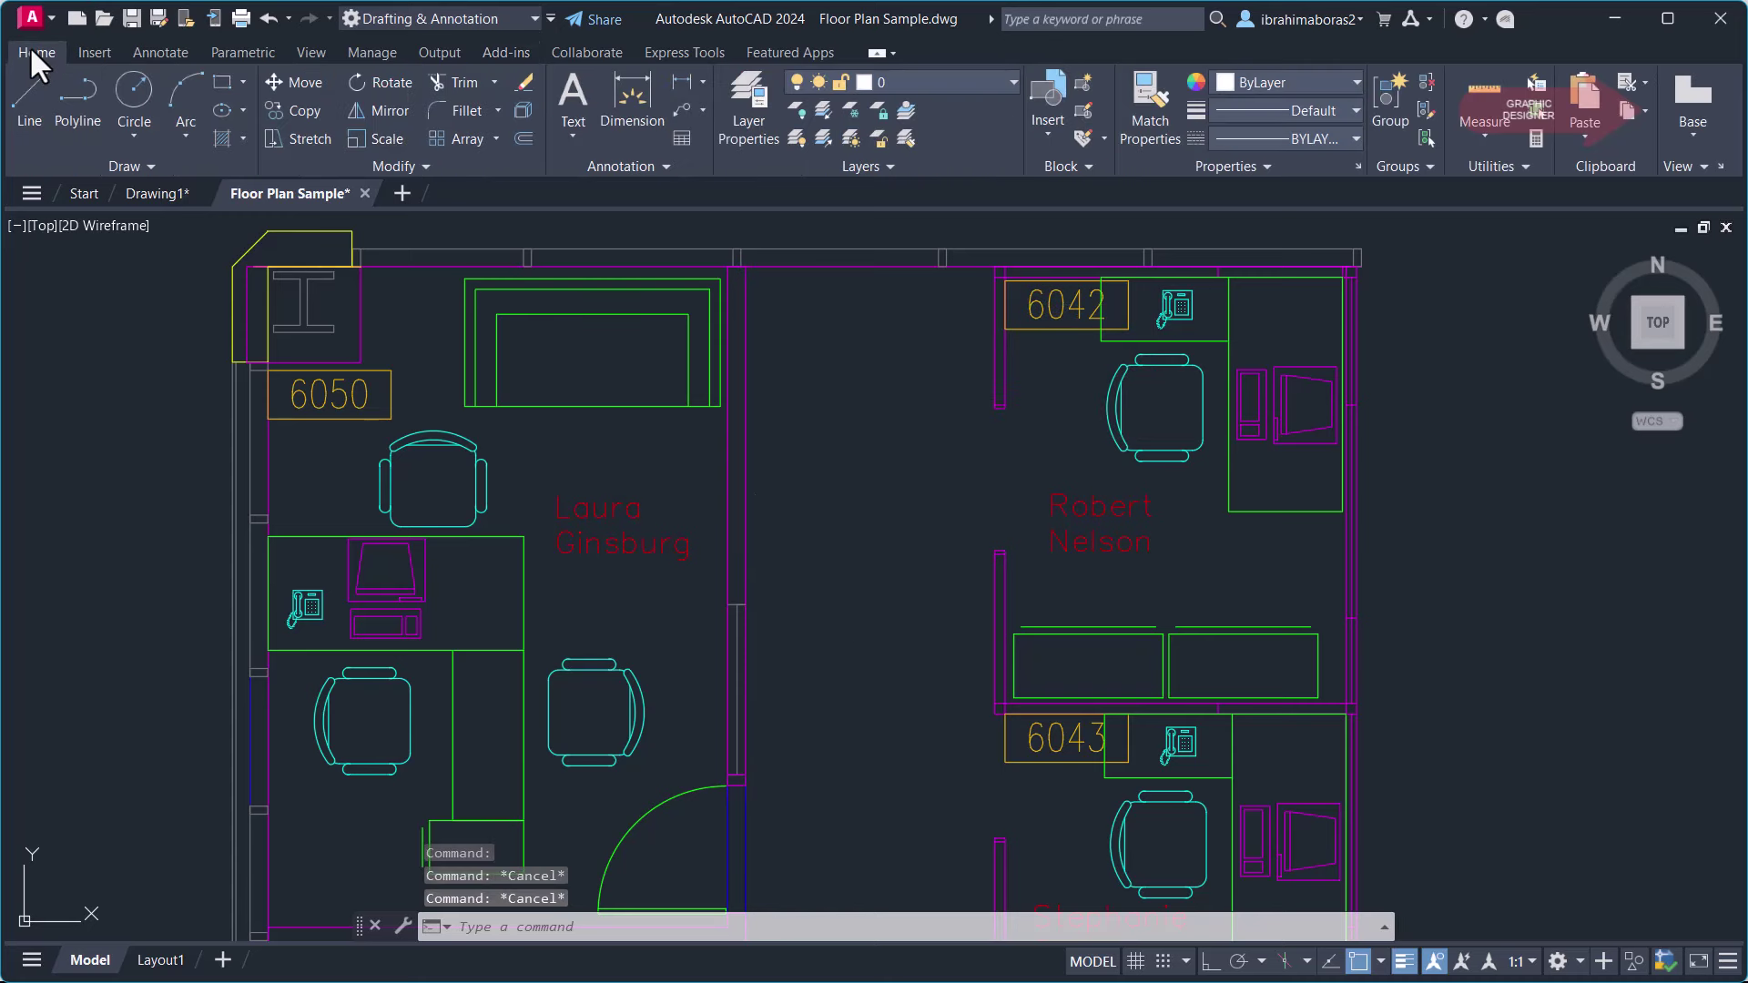
pyautogui.click(963, 80)
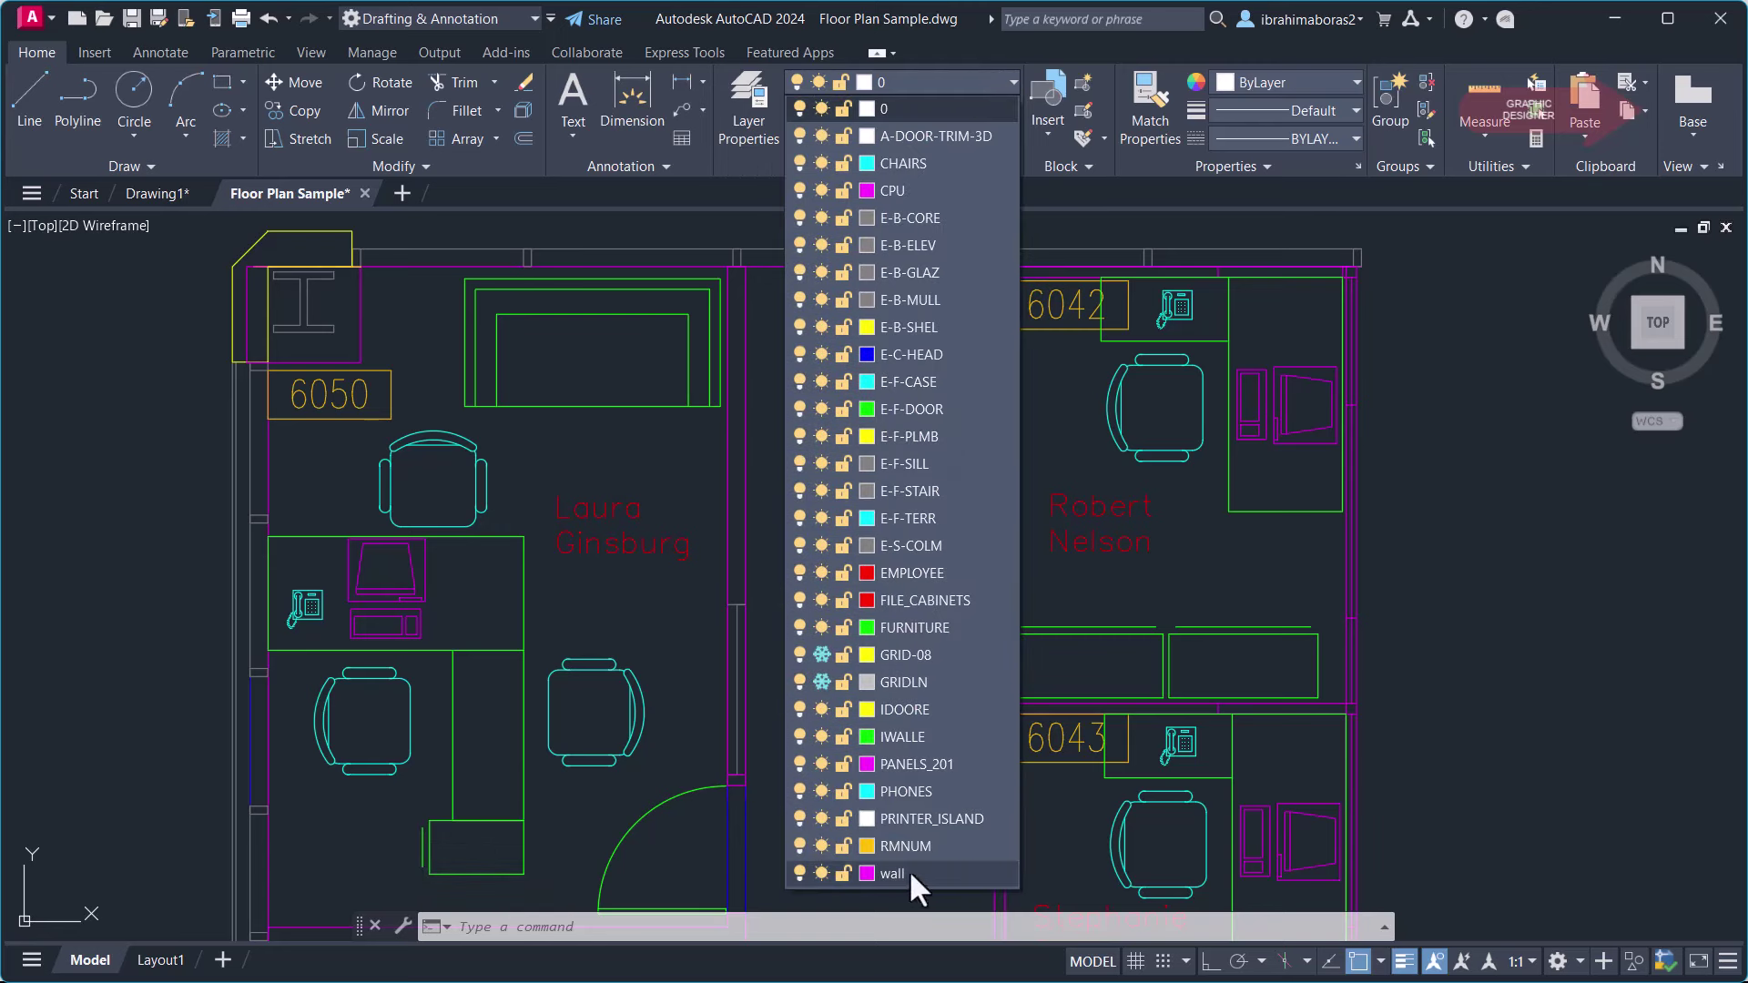
pyautogui.click(799, 872)
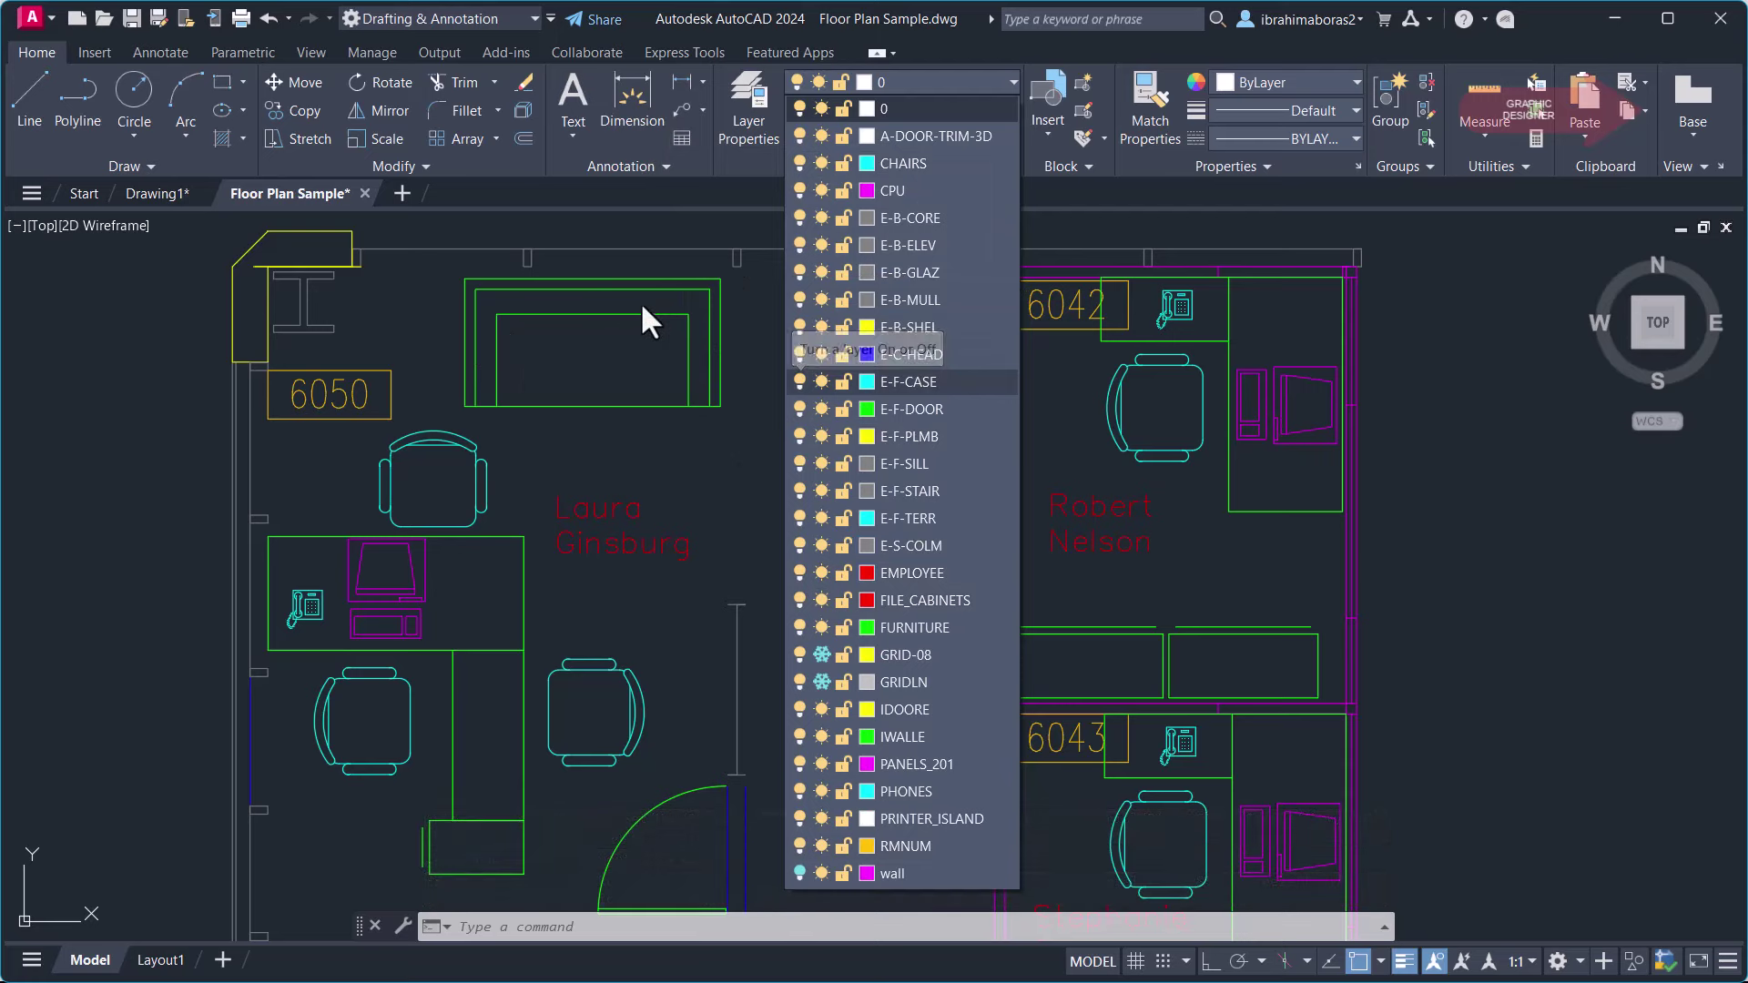
pyautogui.click(797, 872)
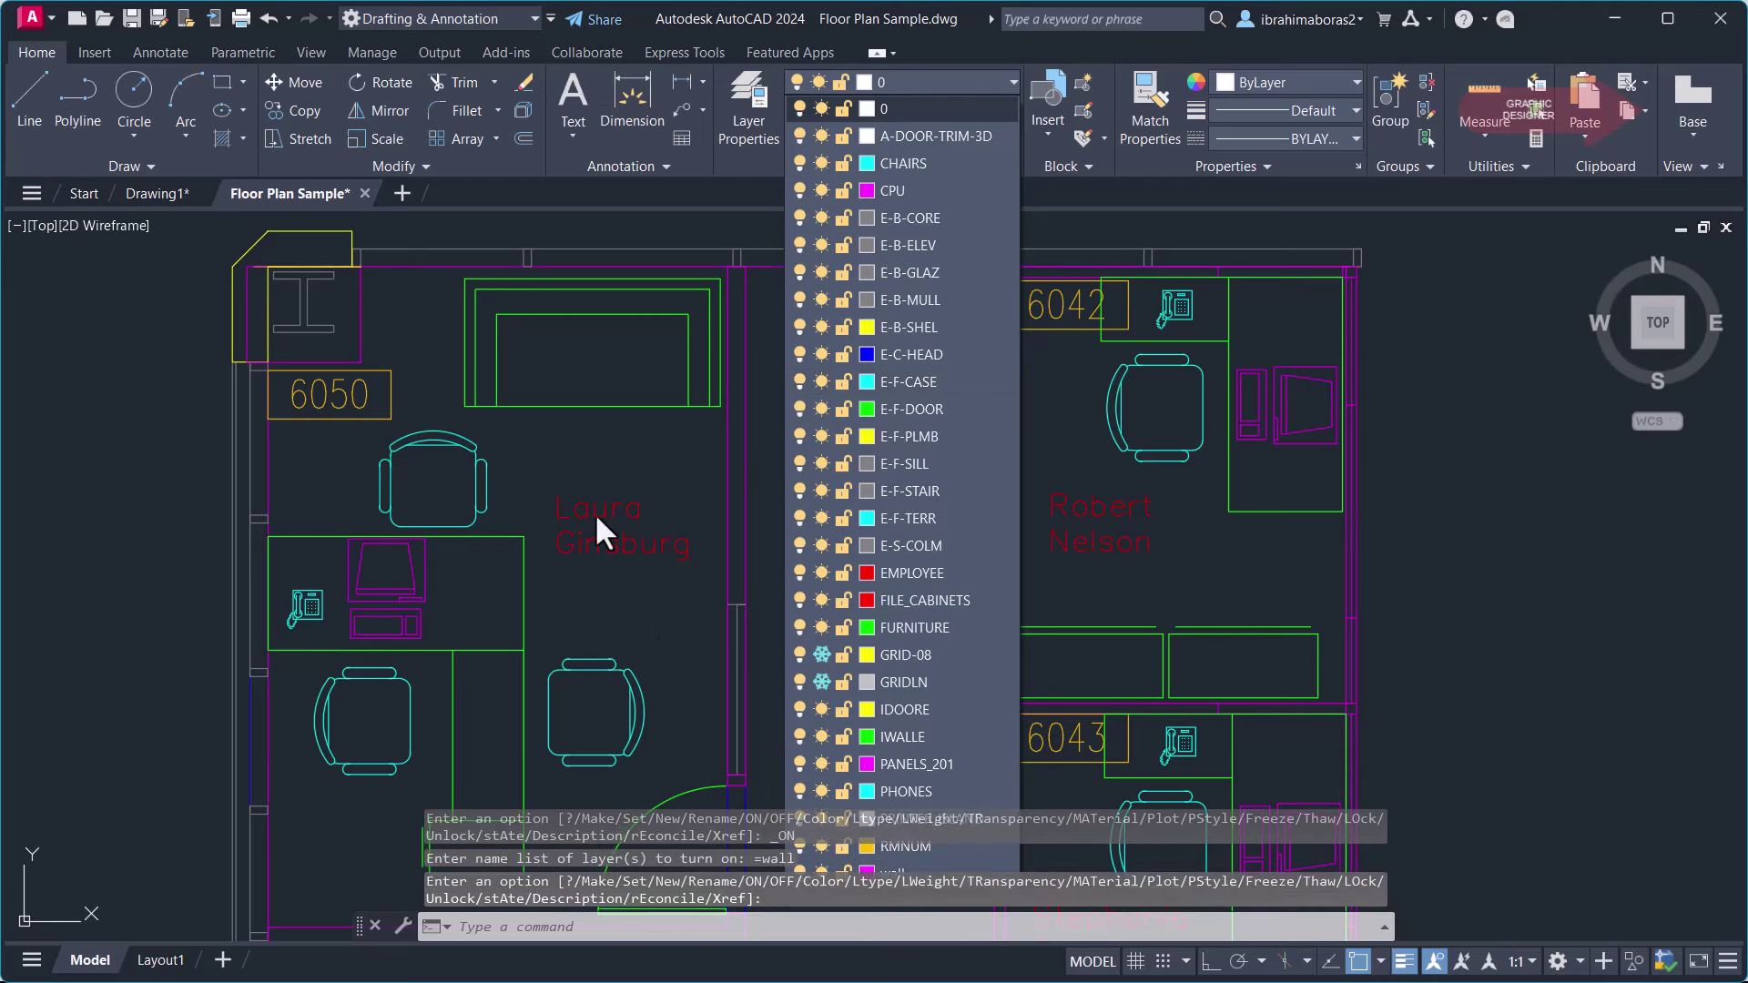
pyautogui.click(843, 391)
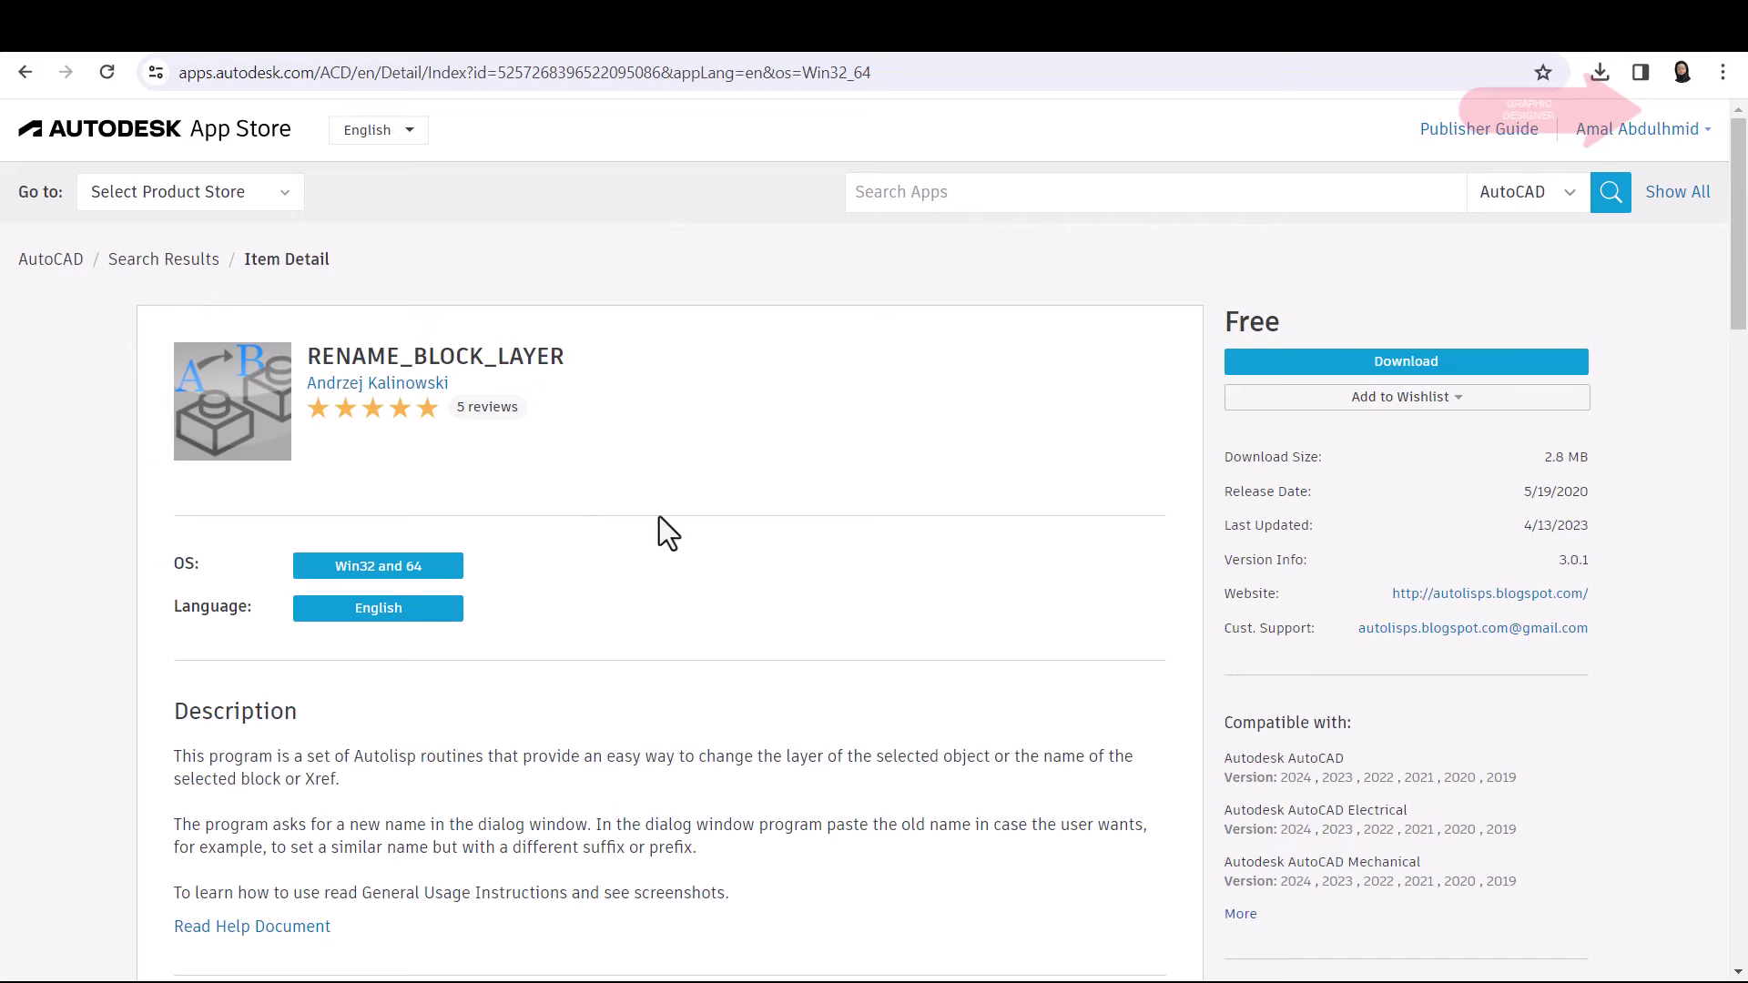
pyautogui.scroll(-1, 659, 516)
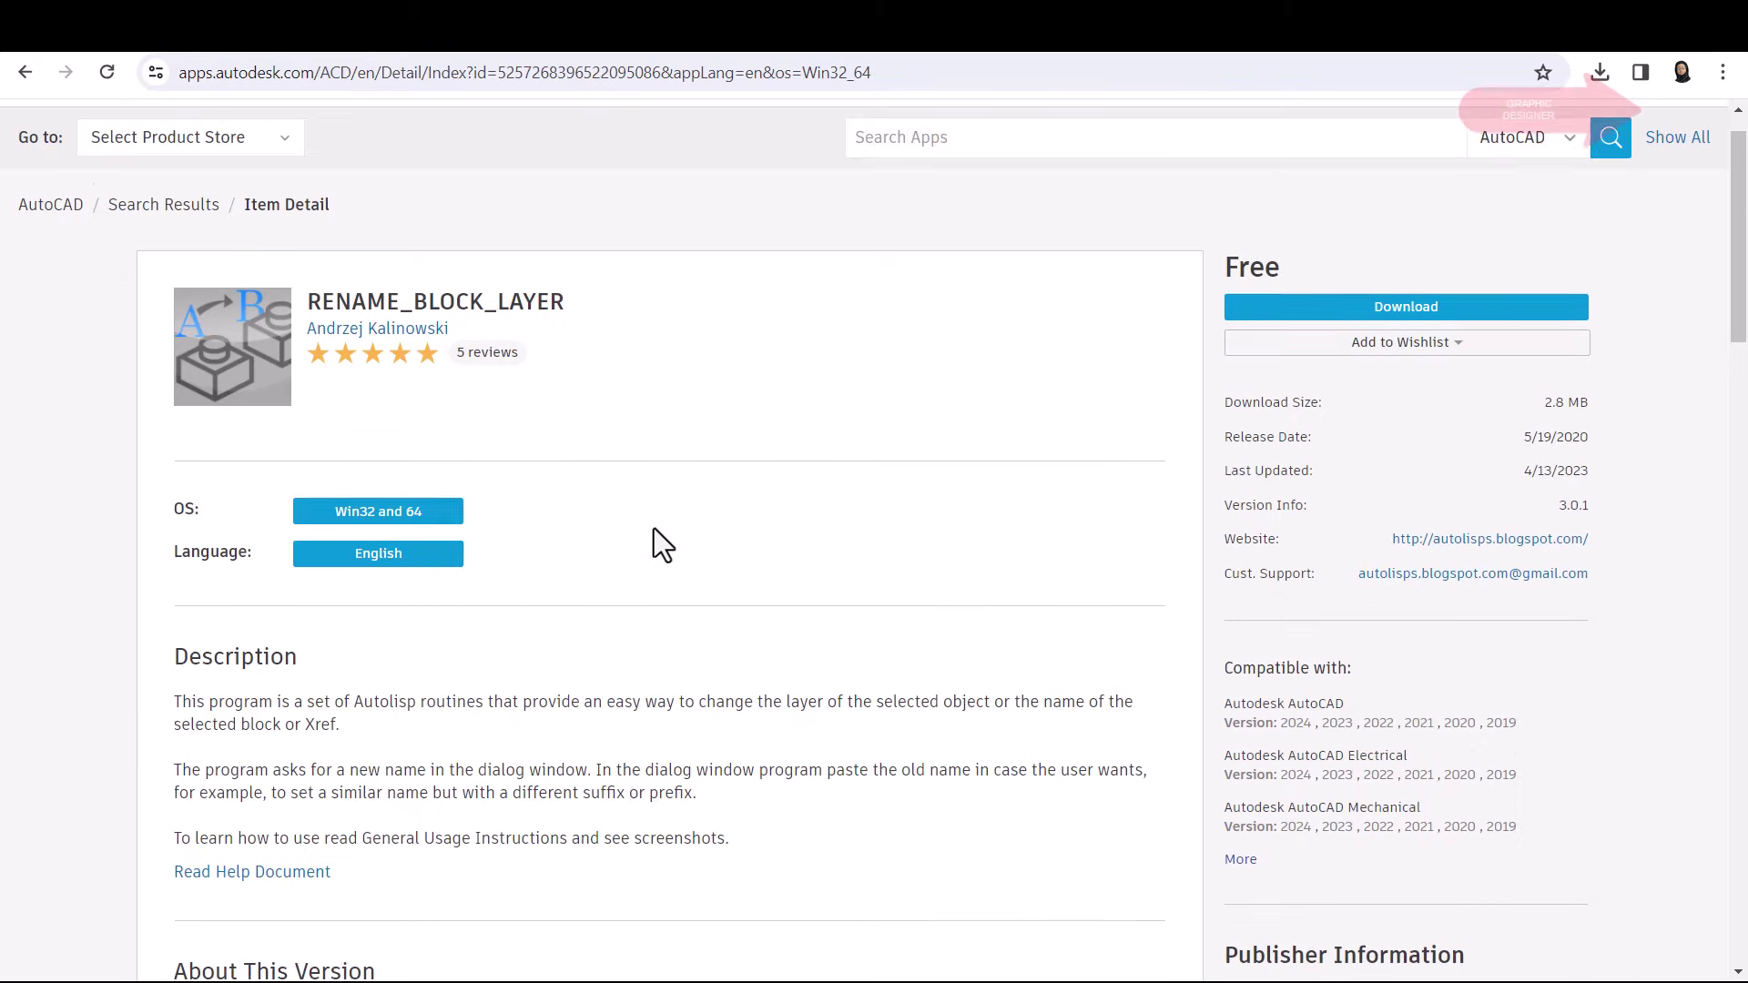
pyautogui.scroll(1, 653, 528)
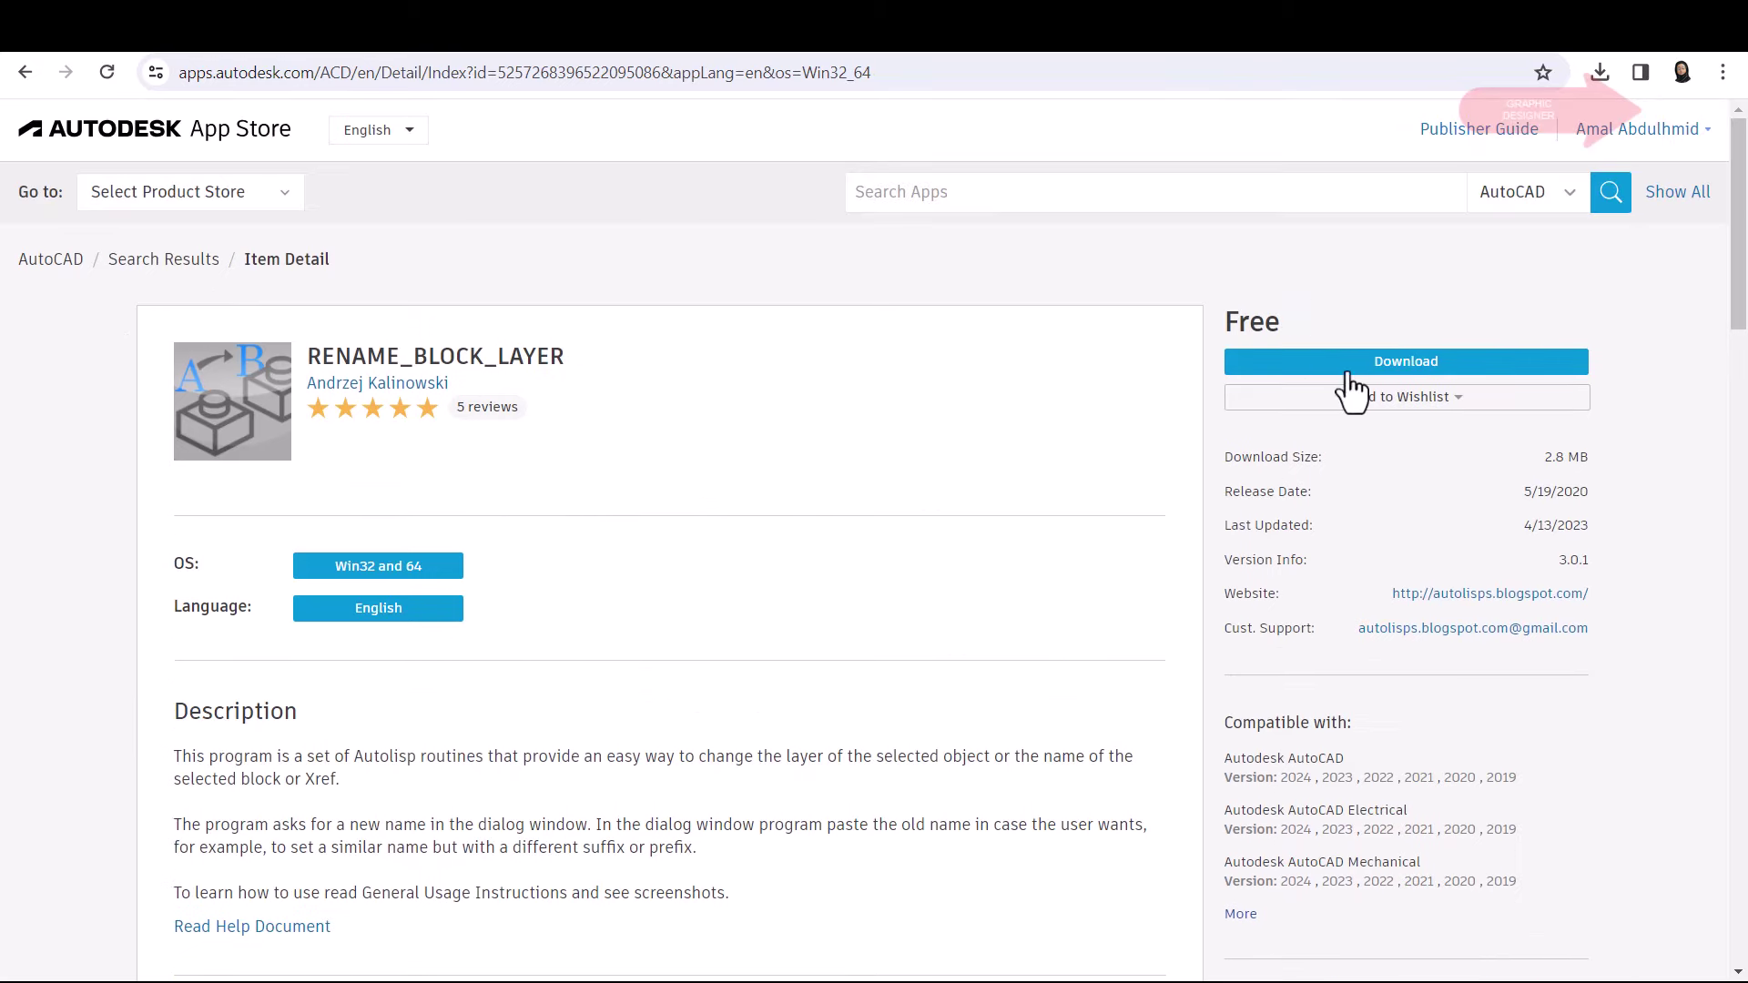